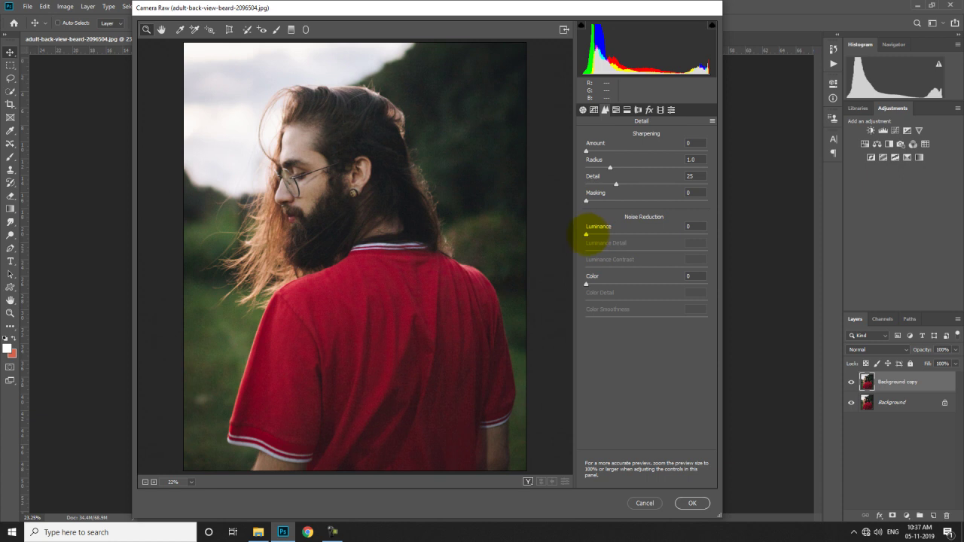
# Set luminance noise reduction to 90, sharpening amount to 113 and sharpening radius to 1.7.
pyautogui.moveTo(586, 234); pyautogui.dragTo(694, 235)
pyautogui.moveTo(586, 150); pyautogui.dragTo(674, 151)
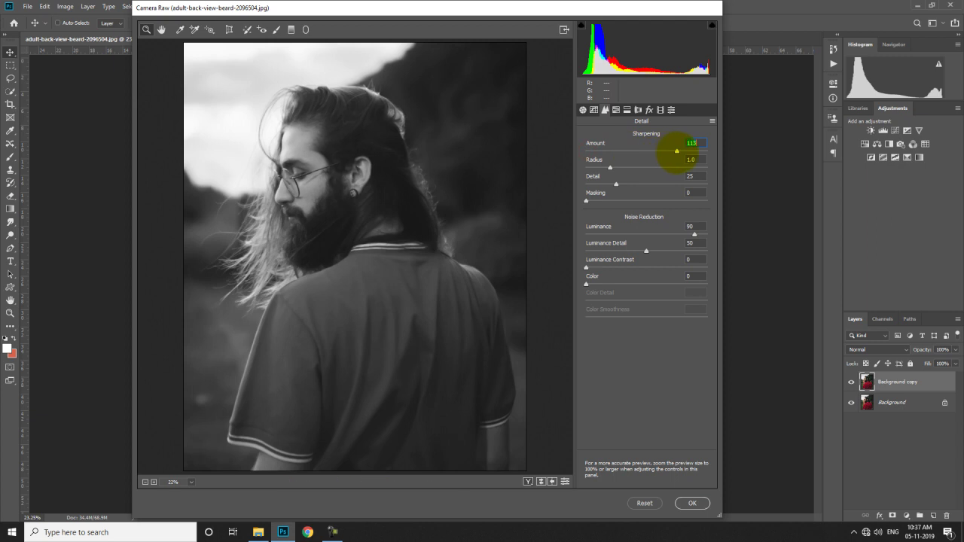
pyautogui.moveTo(611, 167); pyautogui.dragTo(645, 167)
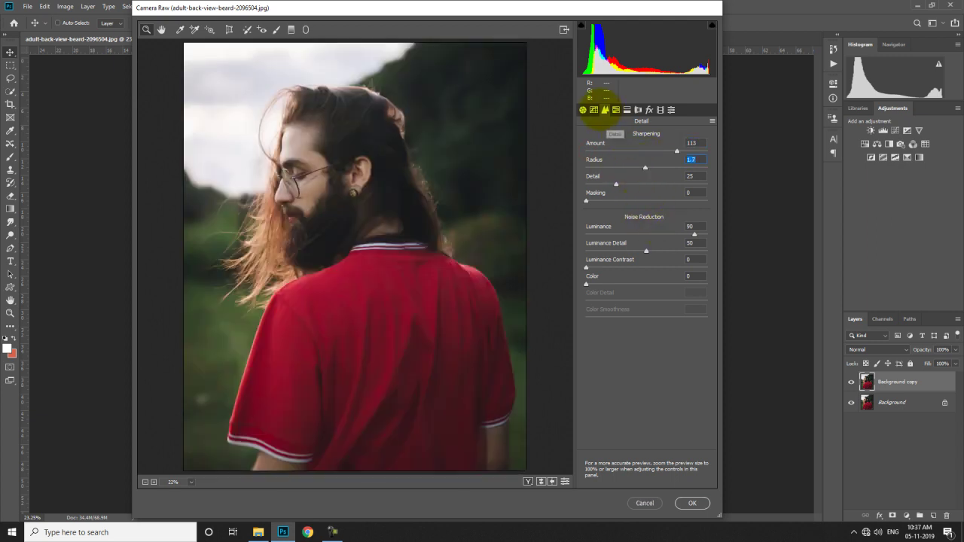
# Adjust the basic tones: Highlights -35, Shadows +35, Clarity +32, Vibrance -11 and Saturation +7.
pyautogui.click(582, 110)
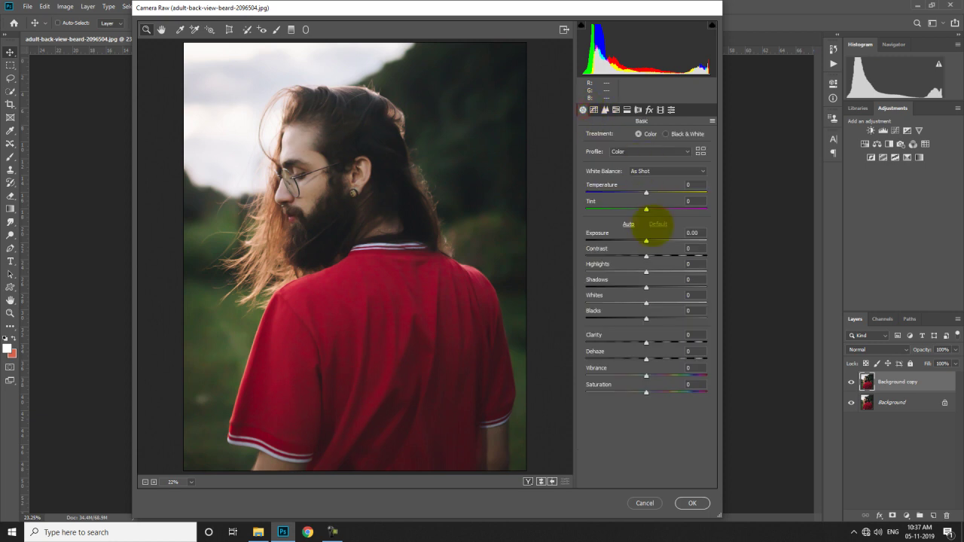
pyautogui.moveTo(647, 271); pyautogui.dragTo(668, 289)
pyautogui.moveTo(646, 341); pyautogui.dragTo(656, 342)
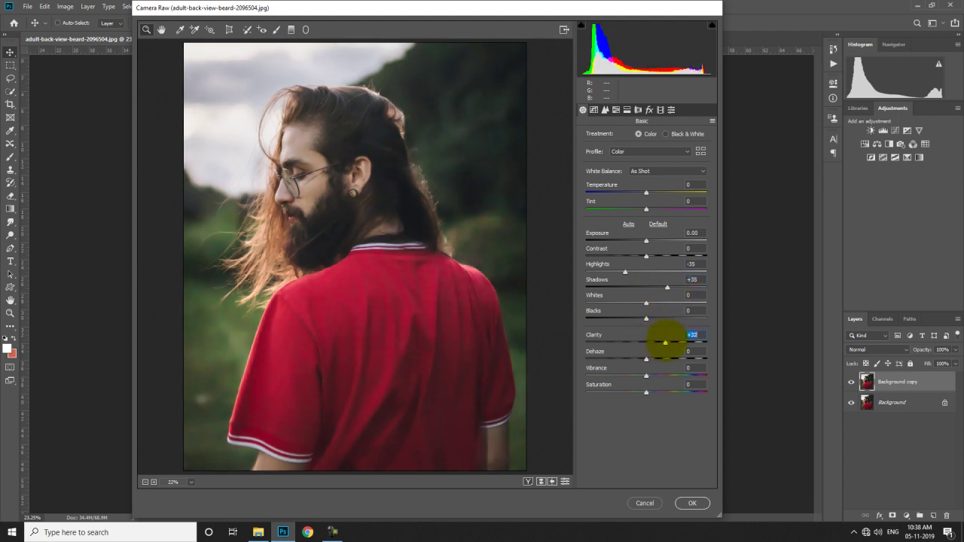
pyautogui.moveTo(647, 375); pyautogui.dragTo(641, 377)
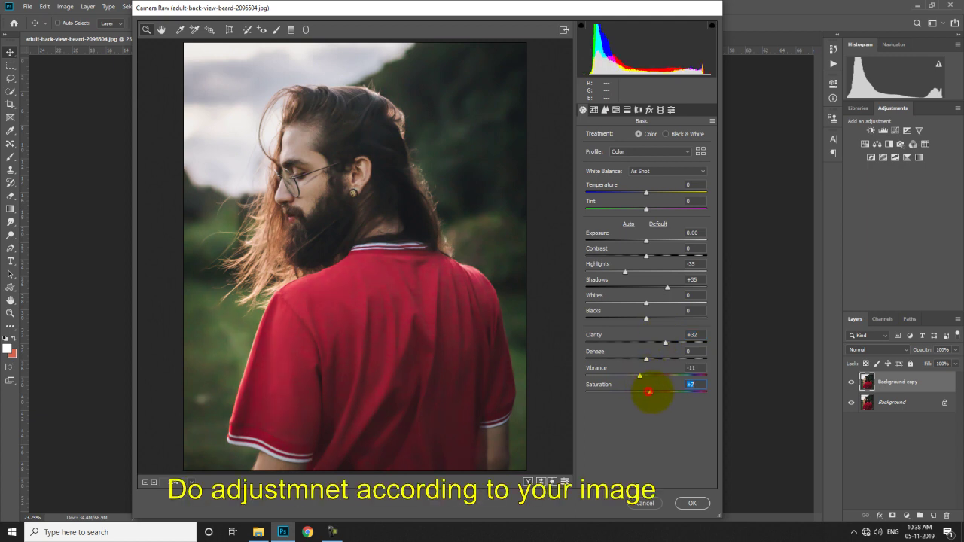
# Raise the Oranges luminance to +18, apply the Camera Raw filter and compare the edited layer with the original.
pyautogui.click(616, 110)
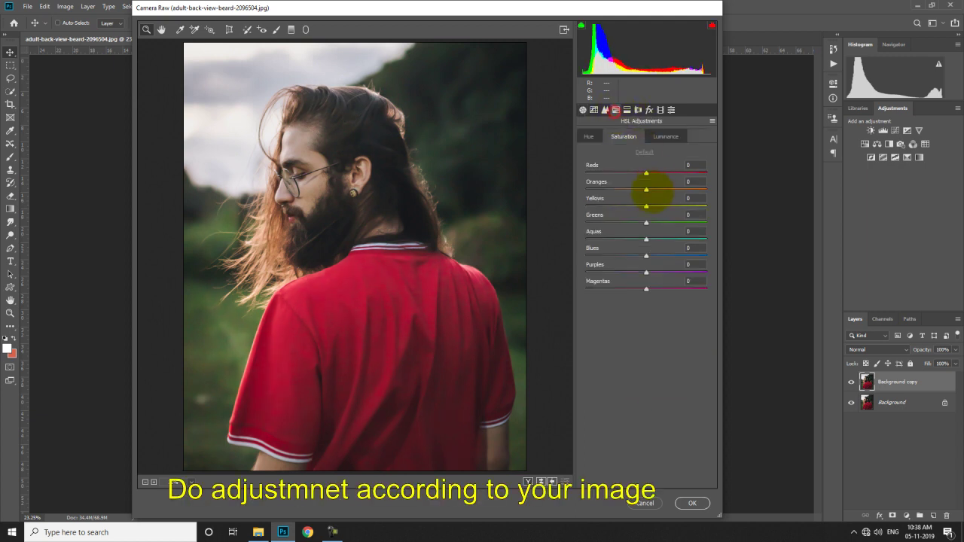
pyautogui.moveTo(645, 189); pyautogui.dragTo(657, 189)
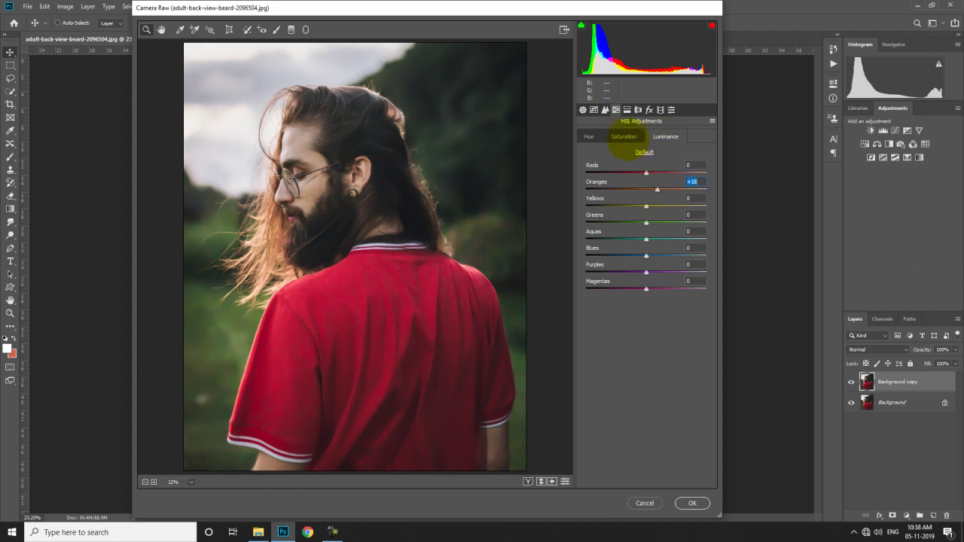
pyautogui.click(681, 503)
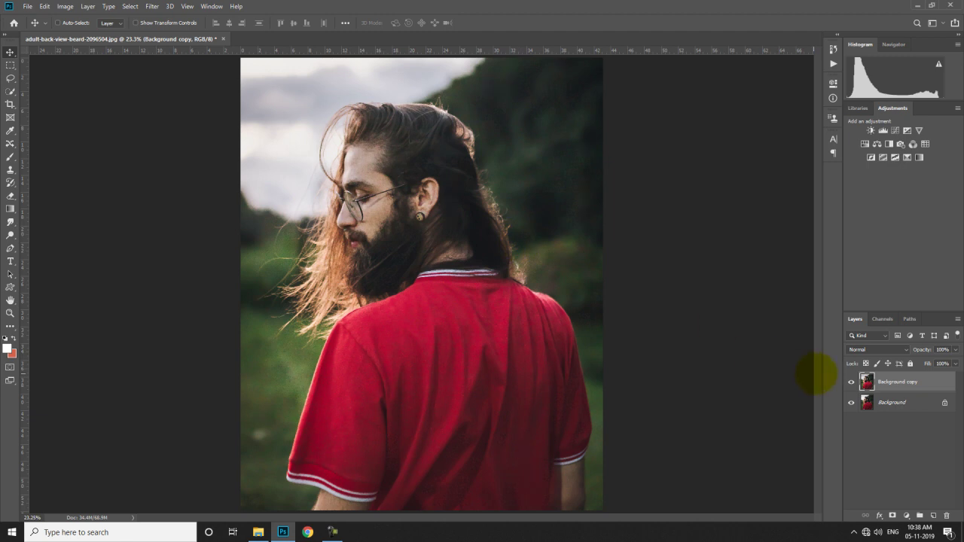
pyautogui.click(851, 382)
pyautogui.click(851, 382)
pyautogui.click(851, 382)
pyautogui.click(851, 382)
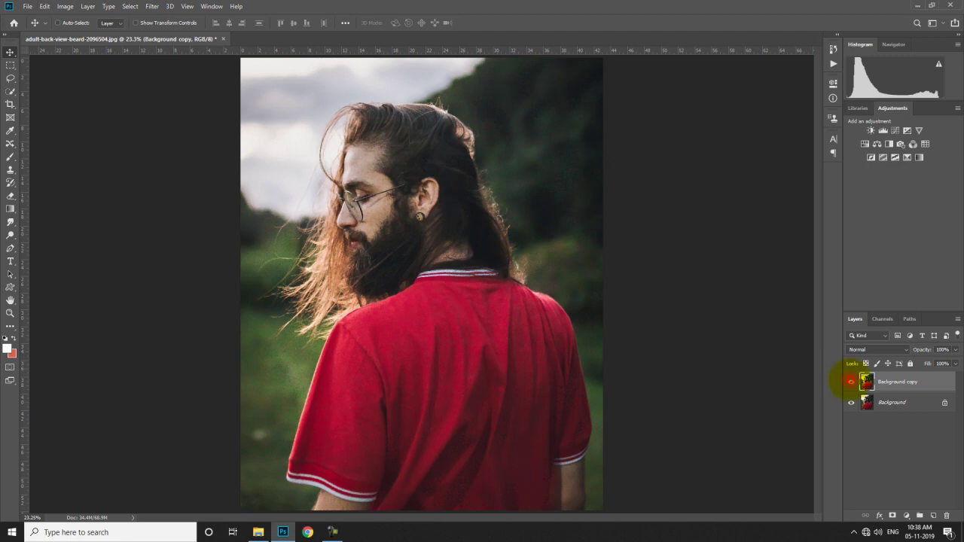
# Smooth the skin on the man's forehead and cheek using the Mixer Brush with an enlarged soft round tip.
pyautogui.click(11, 157)
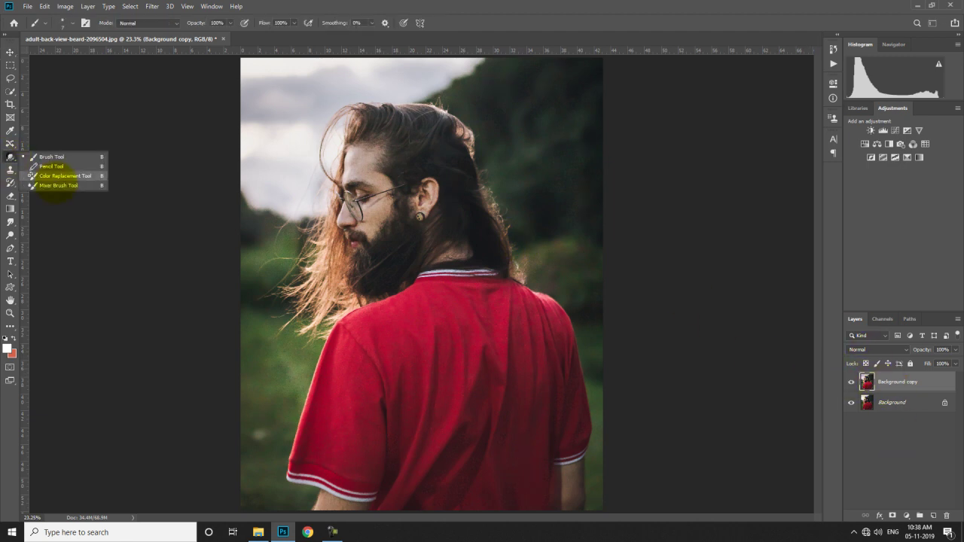
pyautogui.click(57, 185)
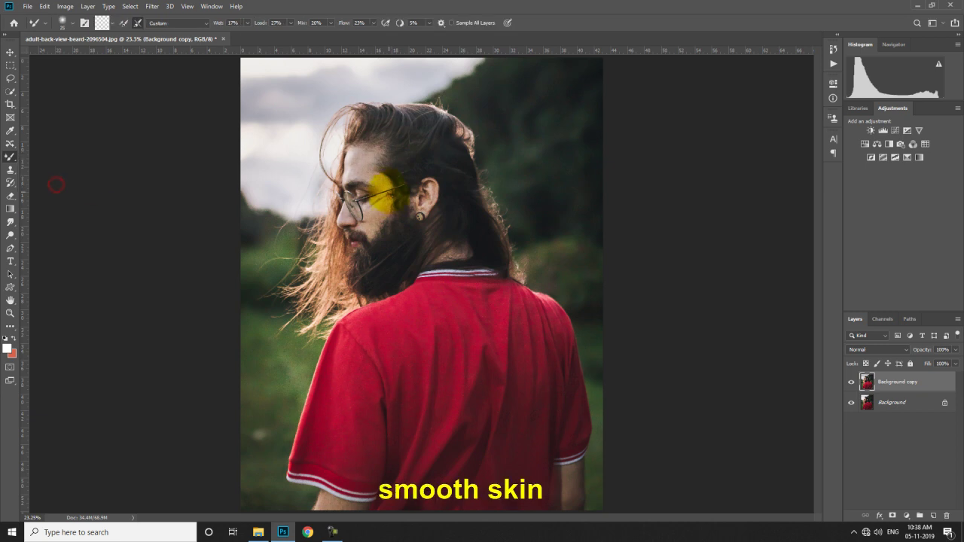
pyautogui.hotkey('ctrl', '+')
pyautogui.hotkey('ctrl', '+')
pyautogui.moveTo(362, 165); pyautogui.dragTo(370, 233)
pyautogui.rightClick(382, 203)
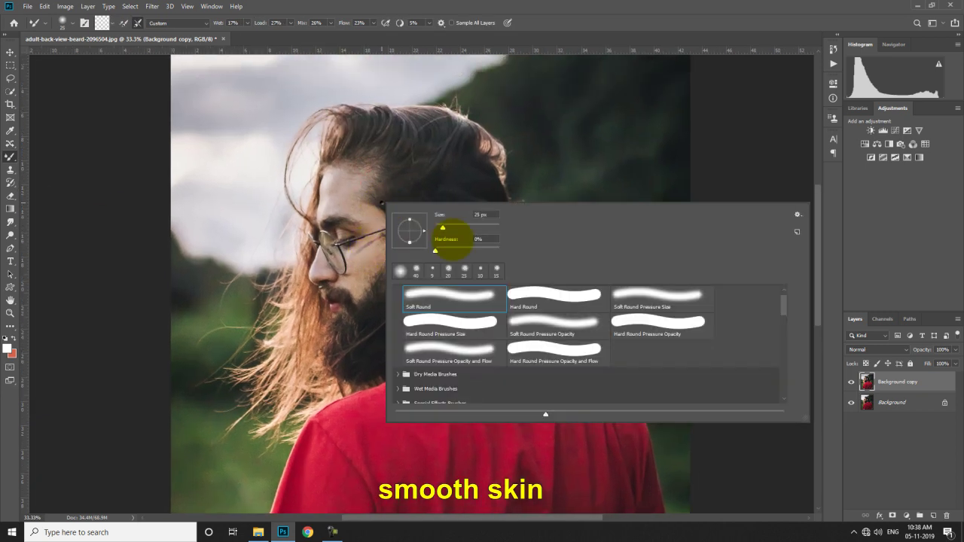
pyautogui.click(472, 227)
pyautogui.click(337, 181)
pyautogui.moveTo(336, 202)
pyautogui.mouseDown()
pyautogui.moveTo(338, 181)
pyautogui.moveTo(363, 179)
pyautogui.moveTo(337, 198)
pyautogui.moveTo(365, 214)
pyautogui.moveTo(374, 256)
pyautogui.moveTo(364, 281)
pyautogui.moveTo(380, 245)
pyautogui.mouseUp()
pyautogui.press(']')
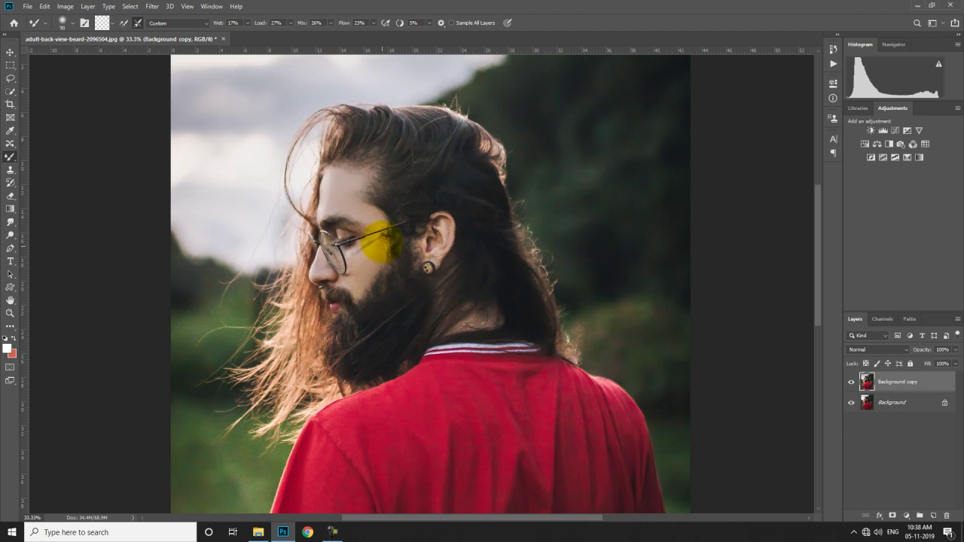
# Smooth the skin around the eye, nose and cheek, reducing the Mixer Brush to 70 px, and compare with the original.
pyautogui.moveTo(345, 232); pyautogui.dragTo(362, 218)
pyautogui.moveTo(362, 220)
pyautogui.mouseDown()
pyautogui.moveTo(389, 254)
pyautogui.moveTo(361, 268)
pyautogui.moveTo(350, 259)
pyautogui.moveTo(330, 277)
pyautogui.mouseUp()
pyautogui.press('[')
pyautogui.moveTo(319, 270)
pyautogui.mouseDown()
pyautogui.moveTo(323, 256)
pyautogui.moveTo(316, 277)
pyautogui.mouseUp()
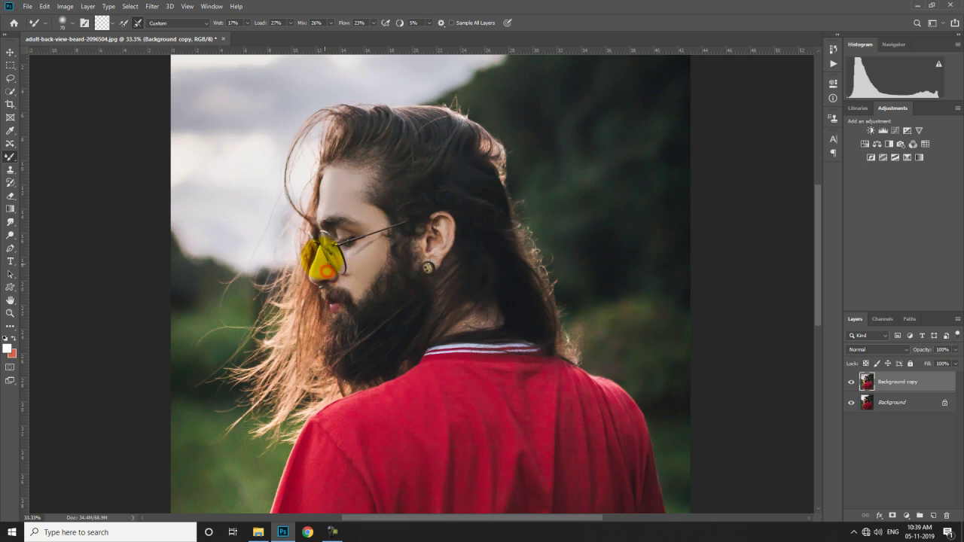
pyautogui.moveTo(315, 280); pyautogui.dragTo(315, 274)
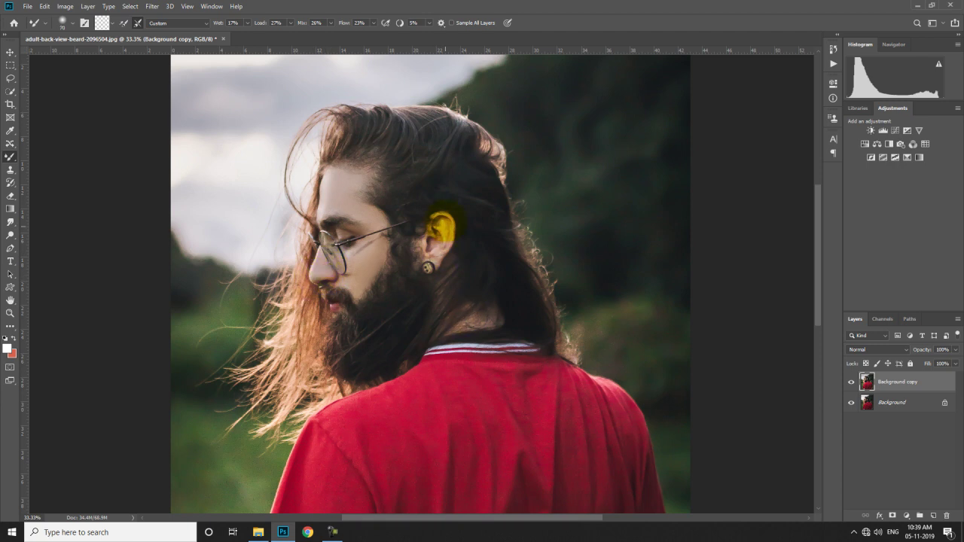
pyautogui.click(379, 248)
pyautogui.click(362, 220)
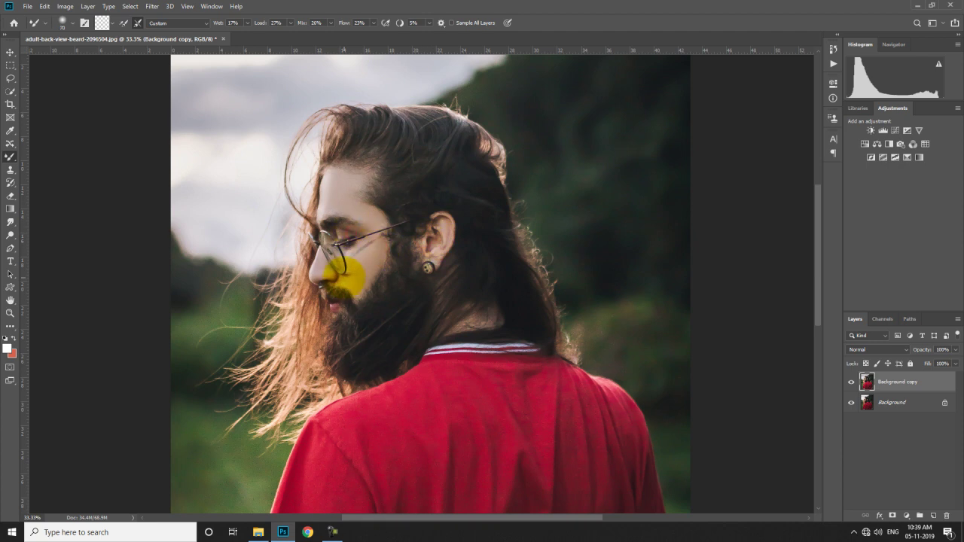
pyautogui.click(852, 382)
pyautogui.click(851, 382)
pyautogui.hotkey('ctrl', '0')
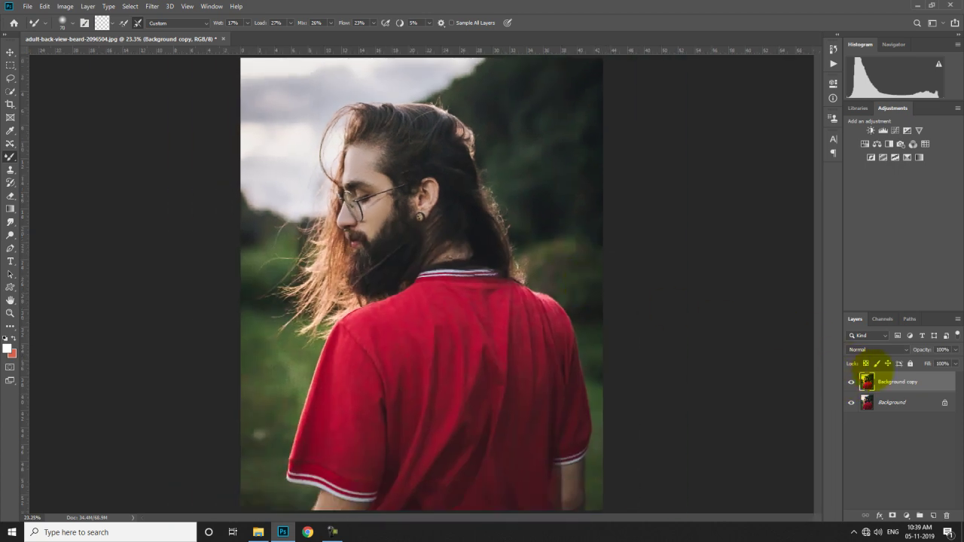
# Add a new empty layer and set the regular Brush to a 480 px soft round tip with 0% hardness.
pyautogui.click(933, 515)
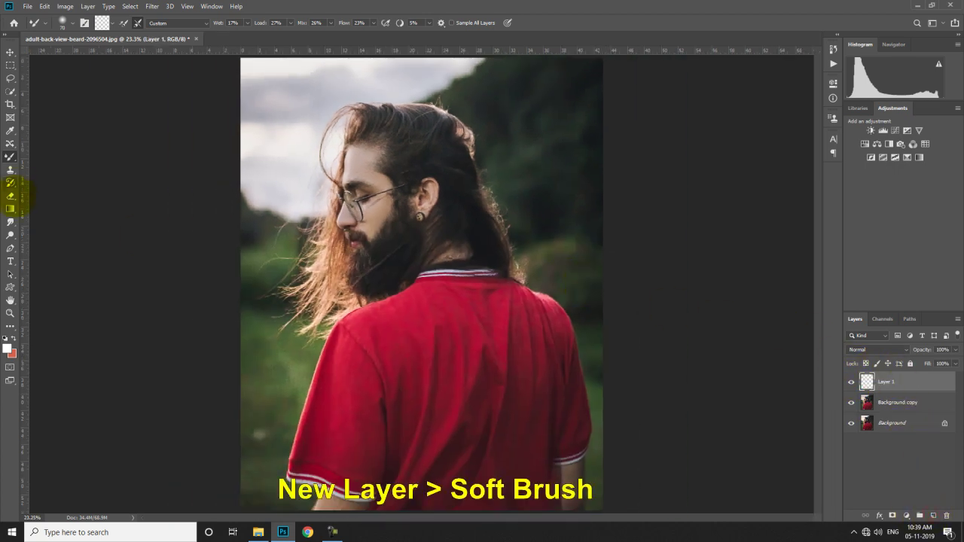
pyautogui.click(10, 208)
pyautogui.rightClick(10, 157)
pyautogui.click(36, 156)
pyautogui.rightClick(329, 256)
pyautogui.click(429, 281)
pyautogui.click(441, 281)
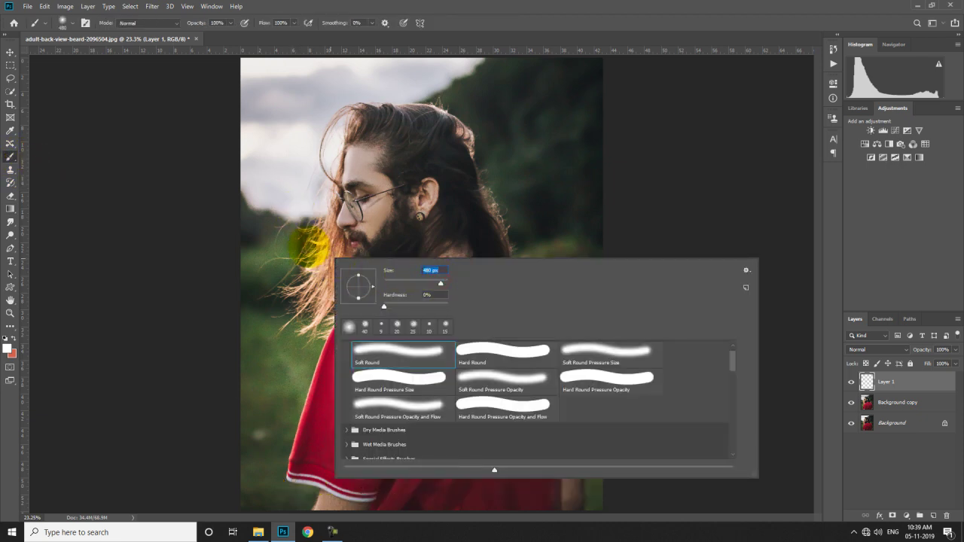
# Paint one orange (ffa200) glow over the hair in front of the face with a 1457 px soft round brush.
pyautogui.click(7, 348)
pyautogui.click(796, 278)
pyautogui.moveTo(773, 183); pyautogui.dragTo(787, 153)
pyautogui.click(797, 278)
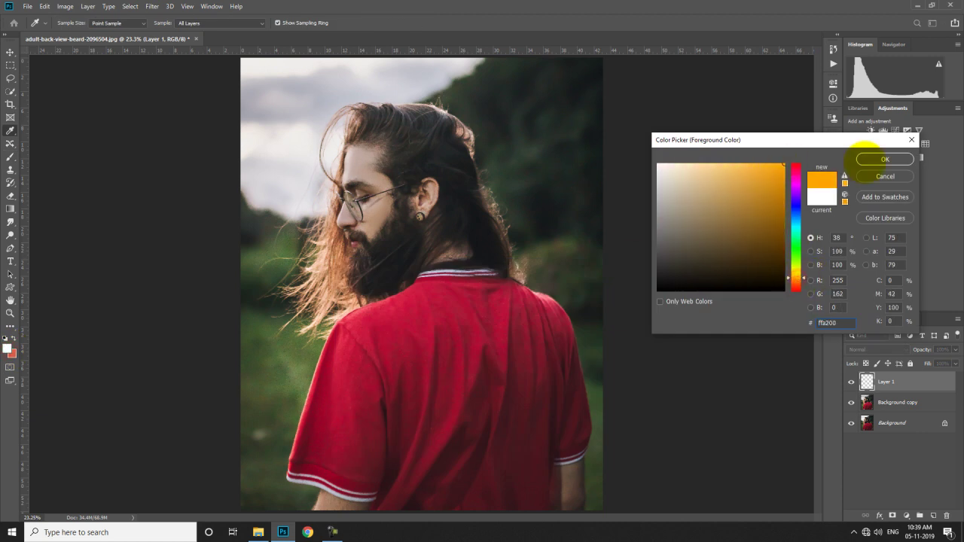
pyautogui.click(874, 157)
pyautogui.rightClick(316, 266)
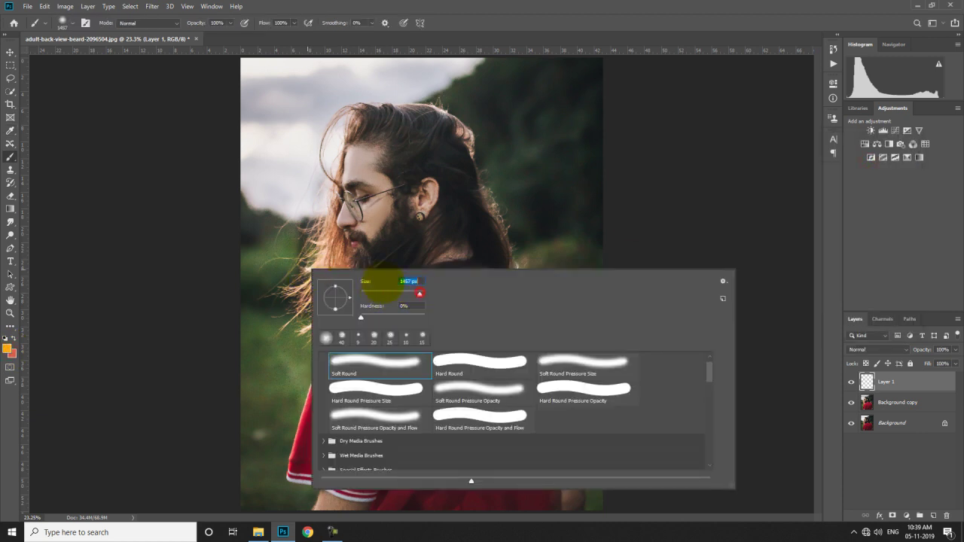
pyautogui.click(311, 250)
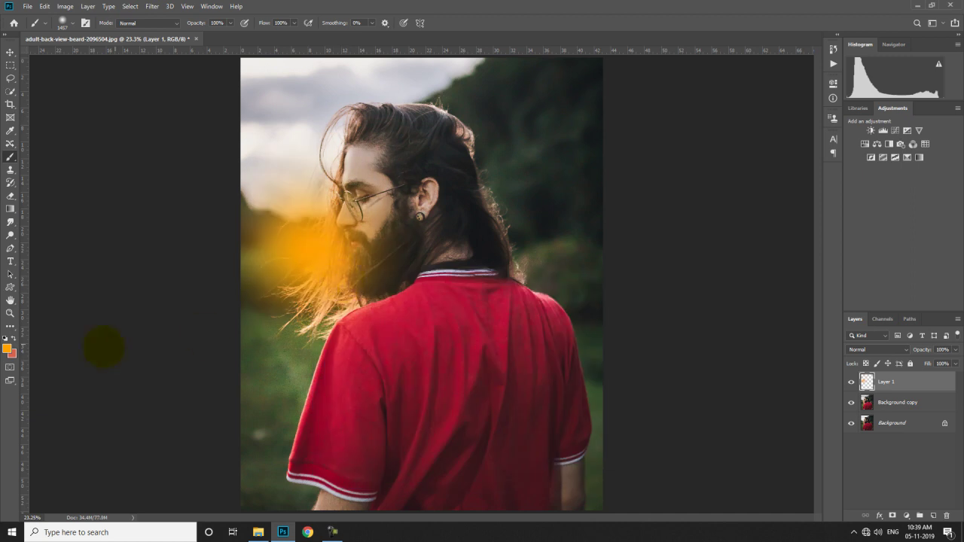
# Dab small light tan (e1c698) highlights into the orange glow with a soft brush of 100 px and 171 px.
pyautogui.click(8, 346)
pyautogui.moveTo(714, 172)
pyautogui.mouseDown()
pyautogui.moveTo(704, 168)
pyautogui.moveTo(705, 183)
pyautogui.mouseUp()
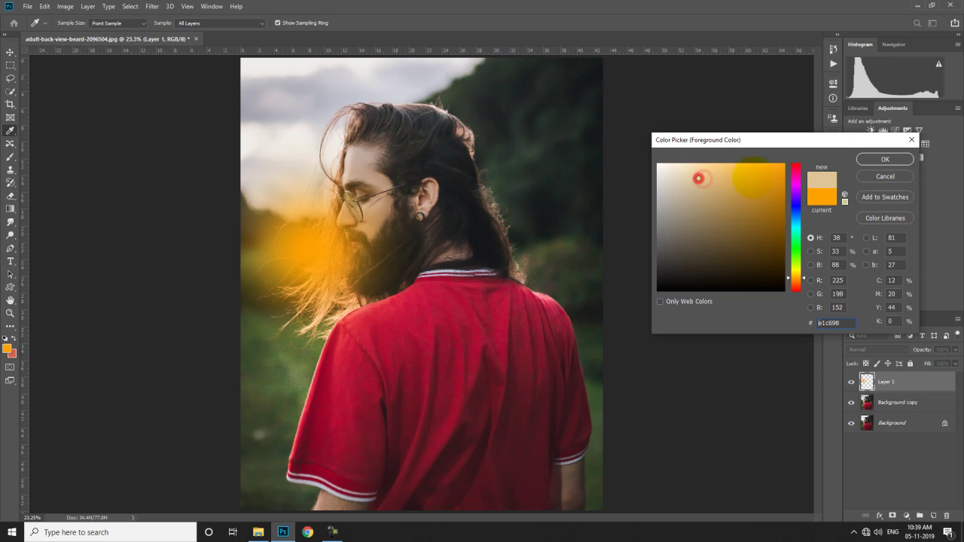
pyautogui.click(871, 159)
pyautogui.rightClick(760, 166)
pyautogui.rightClick(517, 191)
pyautogui.moveTo(624, 215); pyautogui.dragTo(600, 216)
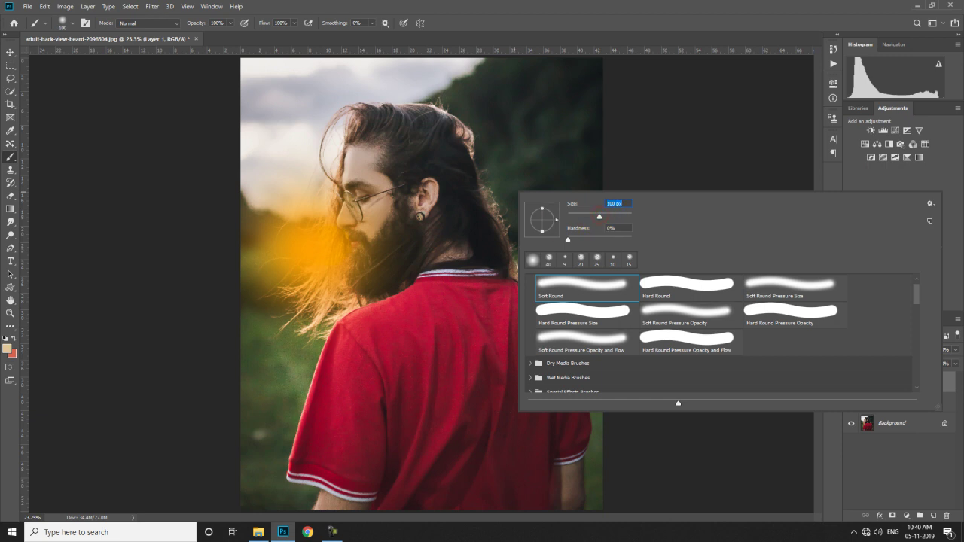
pyautogui.click(328, 245)
pyautogui.rightClick(349, 245)
pyautogui.moveTo(435, 271); pyautogui.dragTo(444, 271)
pyautogui.click(324, 245)
# Set the glow layer's blend mode to Screen and move the glow up toward the horizon beside the face.
pyautogui.click(872, 349)
pyautogui.click(855, 355)
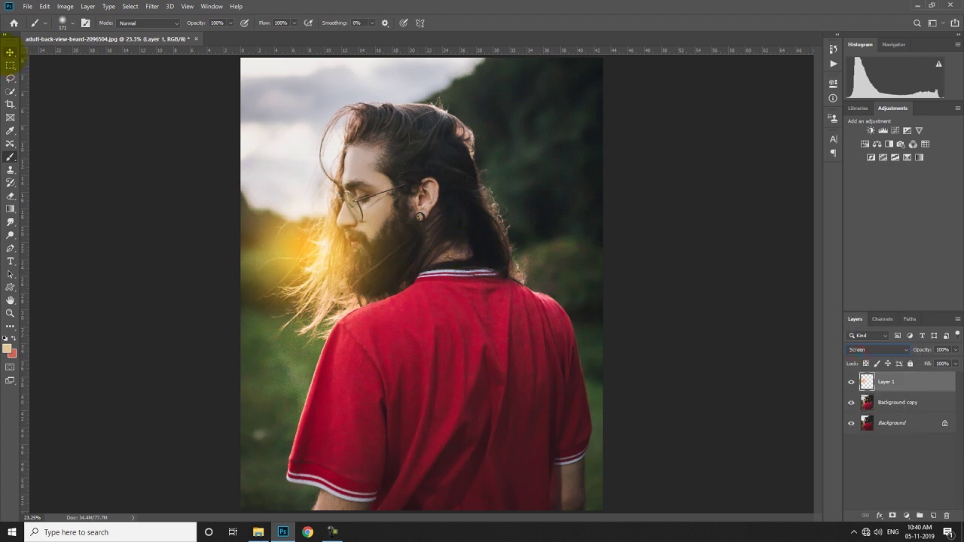
pyautogui.click(10, 52)
pyautogui.moveTo(327, 242); pyautogui.dragTo(317, 213)
# Change the glow layer's blend mode to Overlay and lower its fill to 30%.
pyautogui.click(856, 350)
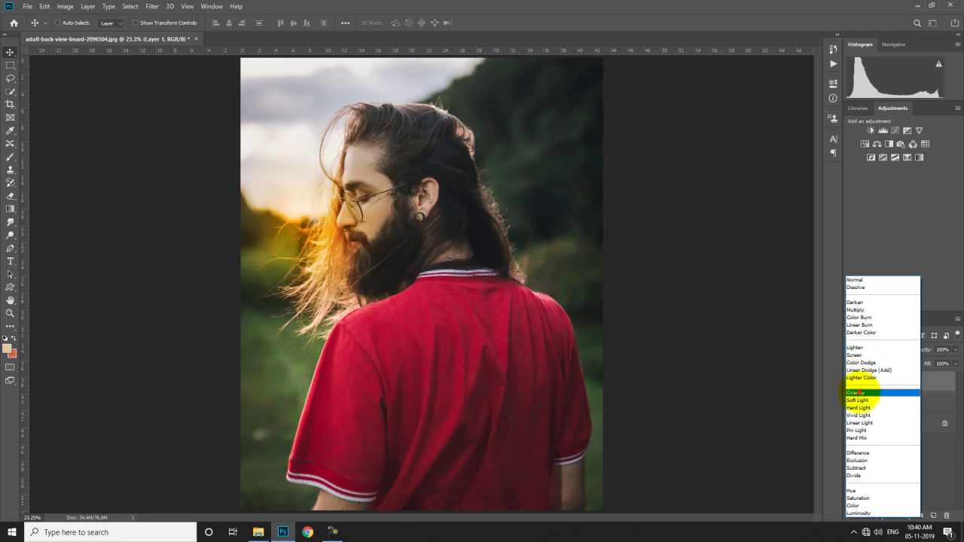
pyautogui.click(855, 393)
pyautogui.click(955, 364)
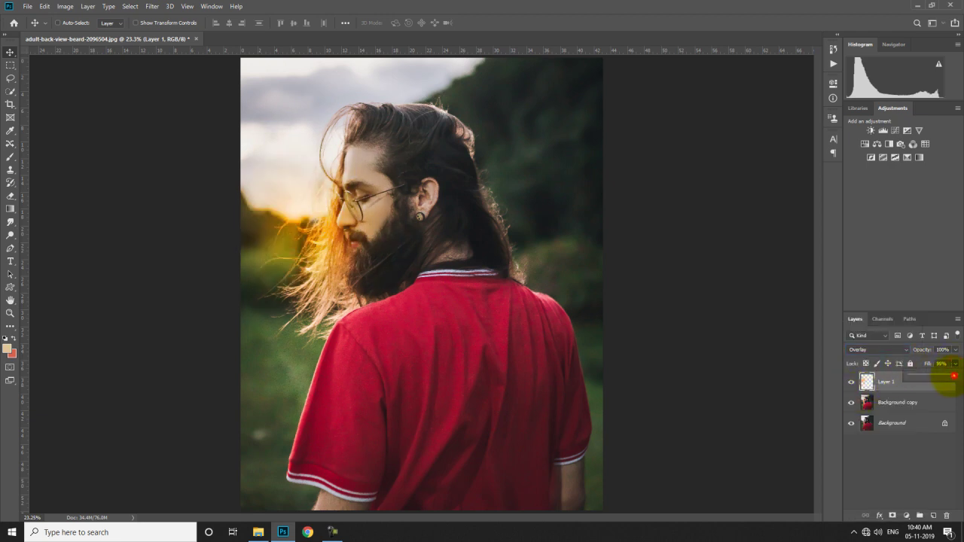
pyautogui.moveTo(931, 375); pyautogui.dragTo(925, 375)
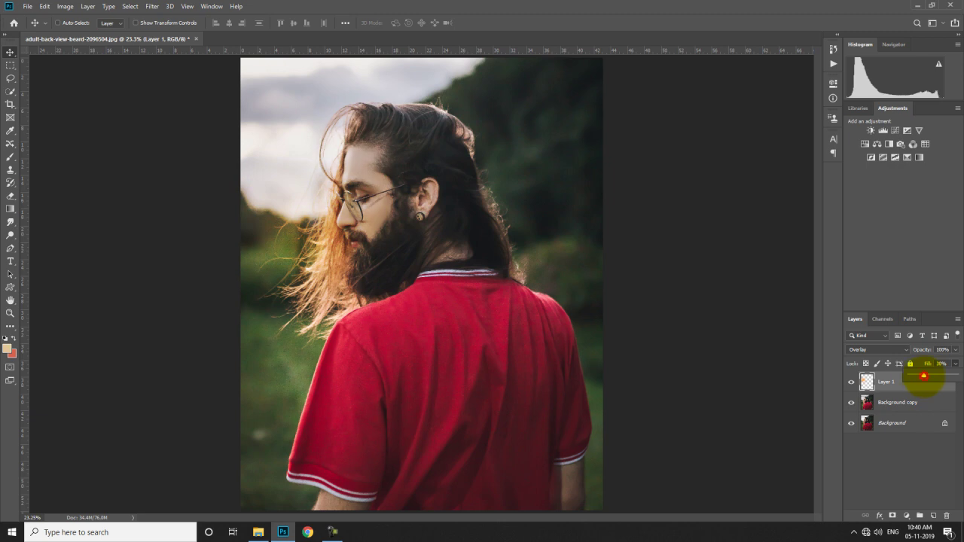
# Duplicate the glow layer, then set the copy's blend mode to Color Dodge and its fill to 19%.
pyautogui.click(895, 382)
pyautogui.moveTo(886, 382); pyautogui.dragTo(934, 516)
pyautogui.click(877, 350)
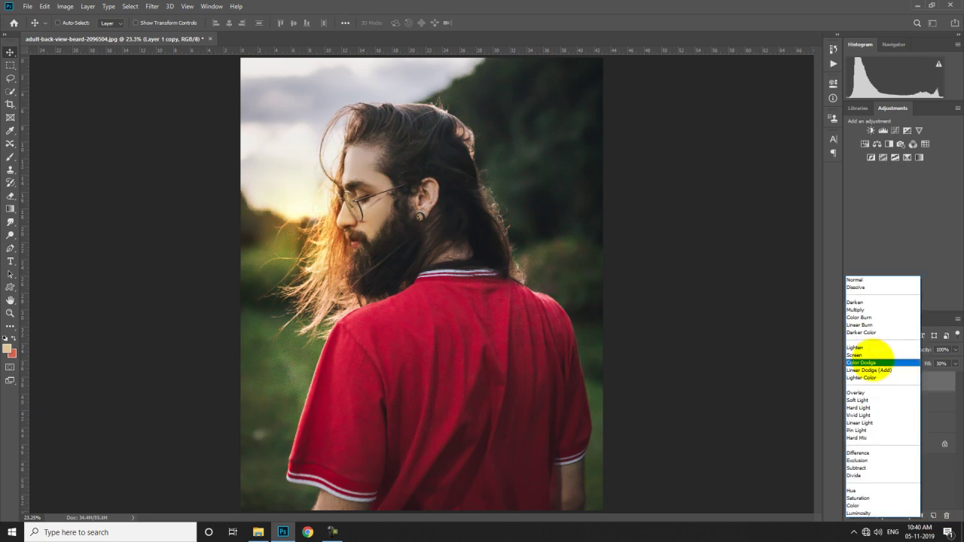
pyautogui.click(874, 362)
pyautogui.moveTo(928, 365); pyautogui.dragTo(924, 366)
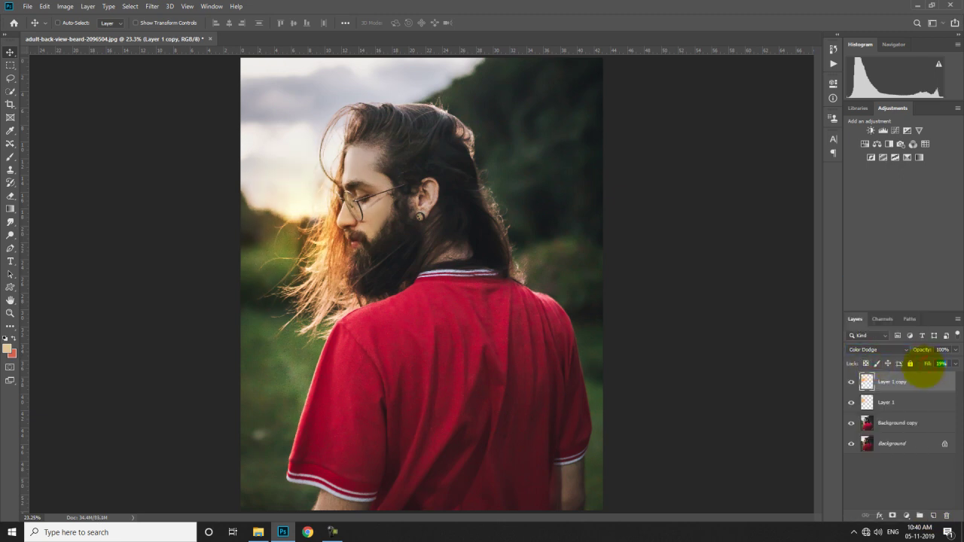
# Apply a Gaussian Blur with a 3.1-pixel radius to the Color Dodge glow copy.
pyautogui.click(152, 6)
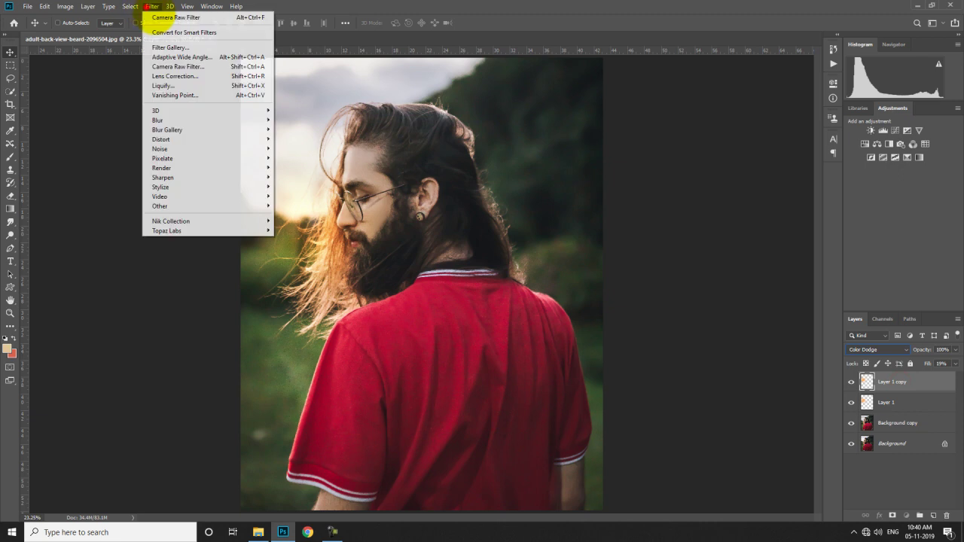
pyautogui.moveTo(194, 119)
pyautogui.click(297, 157)
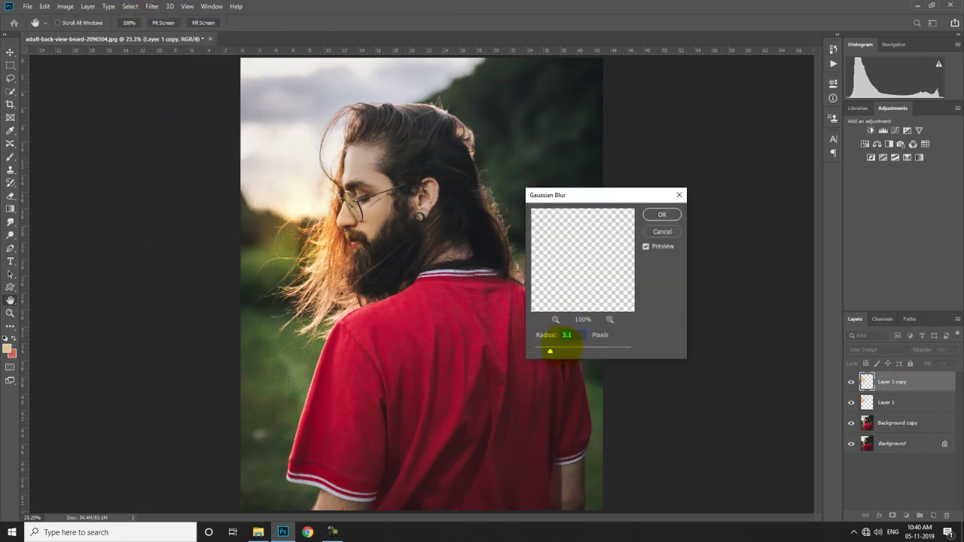
pyautogui.click(662, 215)
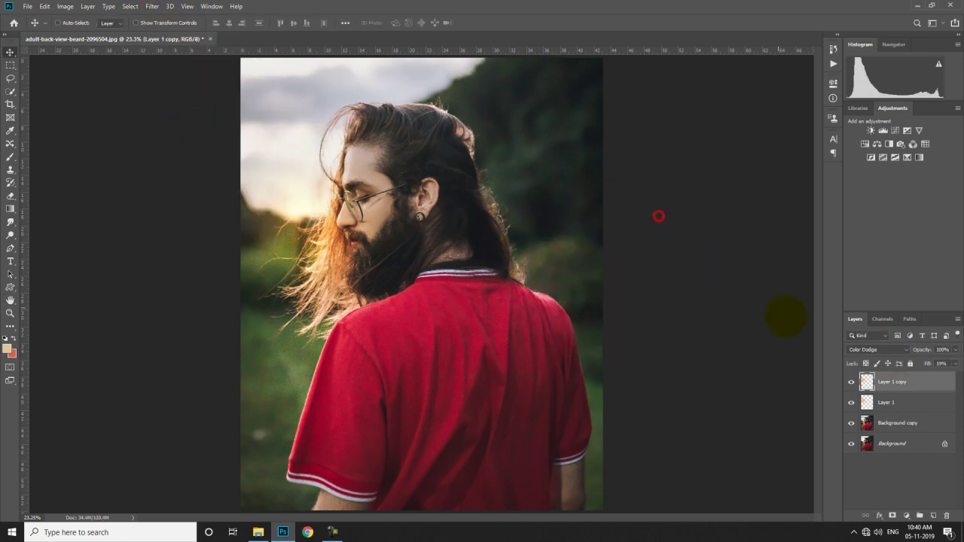
# Duplicate the blurred glow copy and set the new duplicate's blend mode to Screen.
pyautogui.moveTo(887, 374); pyautogui.dragTo(933, 515)
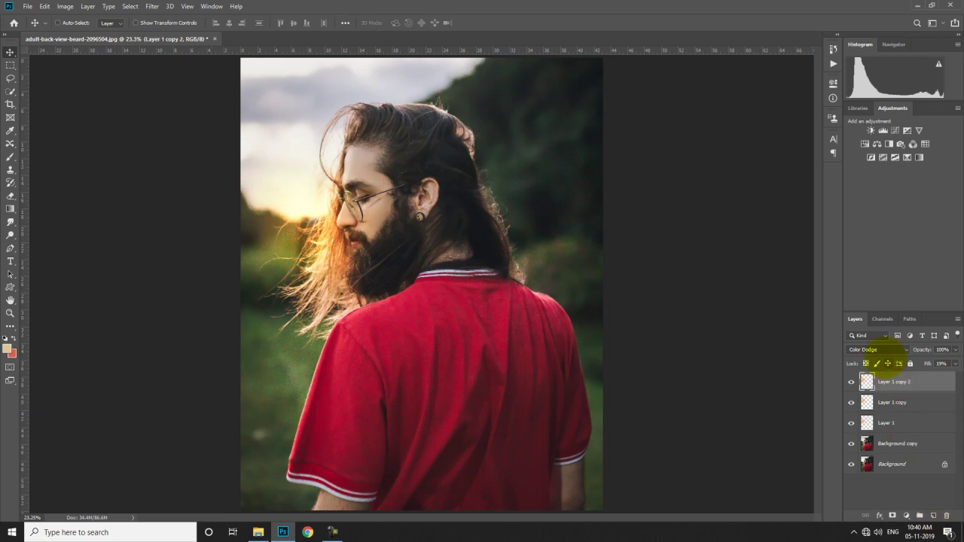
pyautogui.click(879, 349)
pyautogui.click(881, 354)
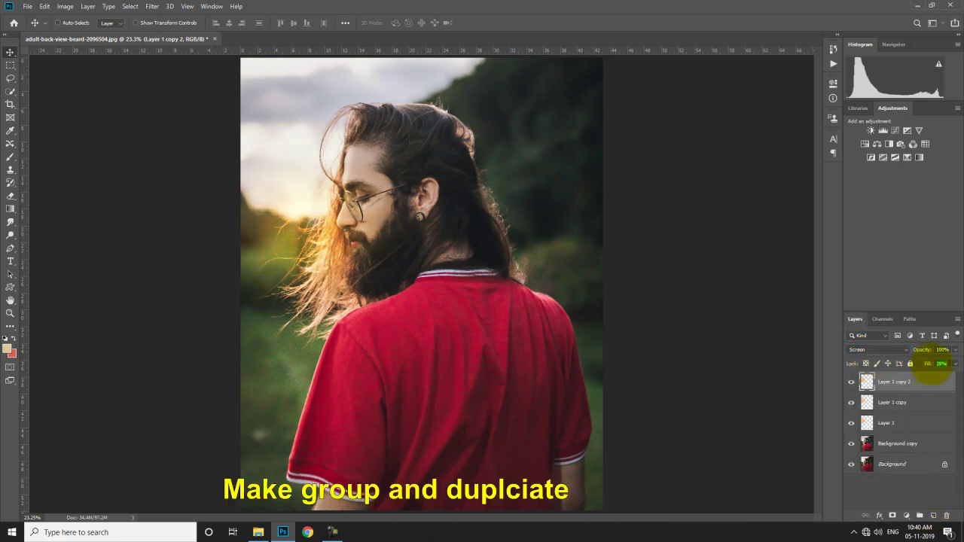
# Group the glow layers and place a duplicate of the group over the back of the head.
pyautogui.keyDown('shift'); pyautogui.click(882, 423); pyautogui.keyUp('shift')
pyautogui.hotkey('ctrl', 'g')
pyautogui.moveTo(325, 227); pyautogui.dragTo(494, 155)
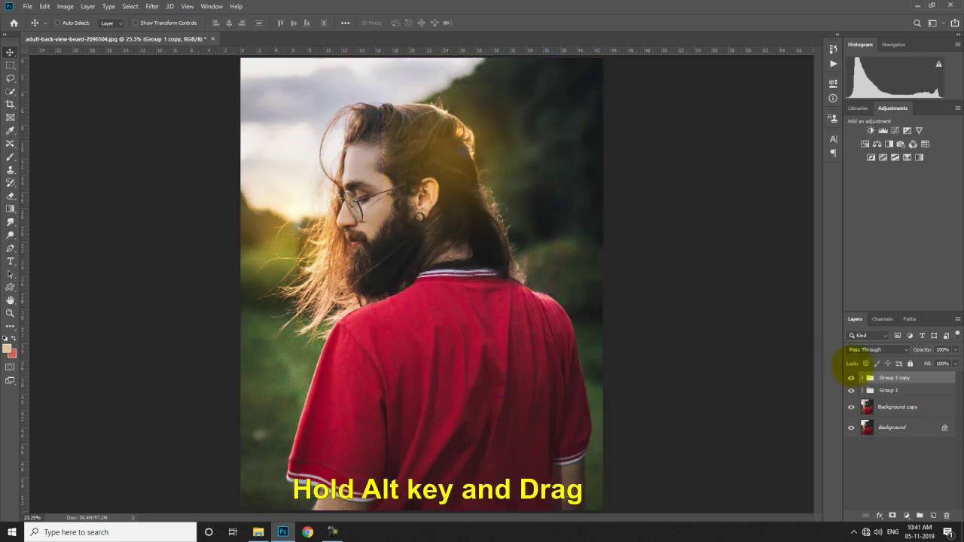
# Set the fill of the Color Dodge layer inside the duplicated glow group to about 29%.
pyautogui.click(863, 378)
pyautogui.click(900, 394)
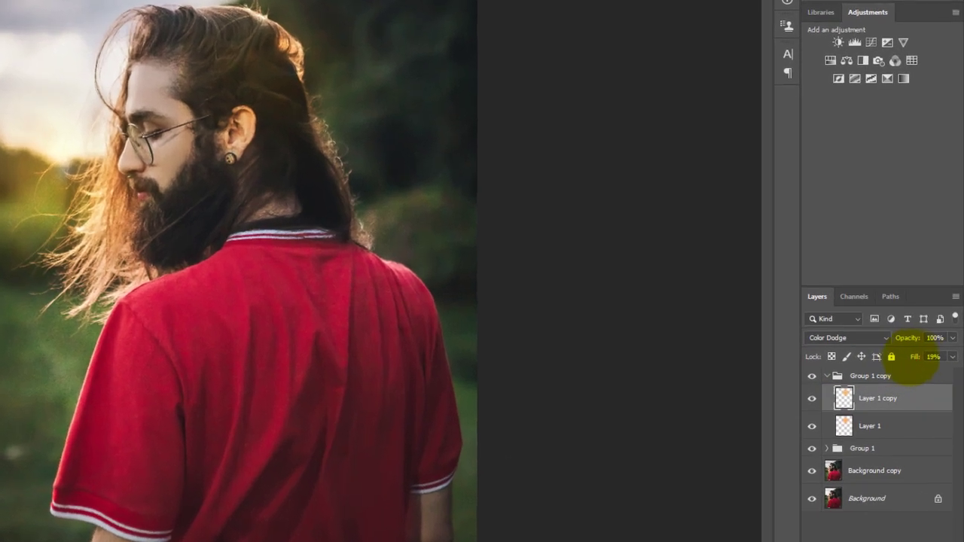
pyautogui.moveTo(924, 364); pyautogui.dragTo(929, 364)
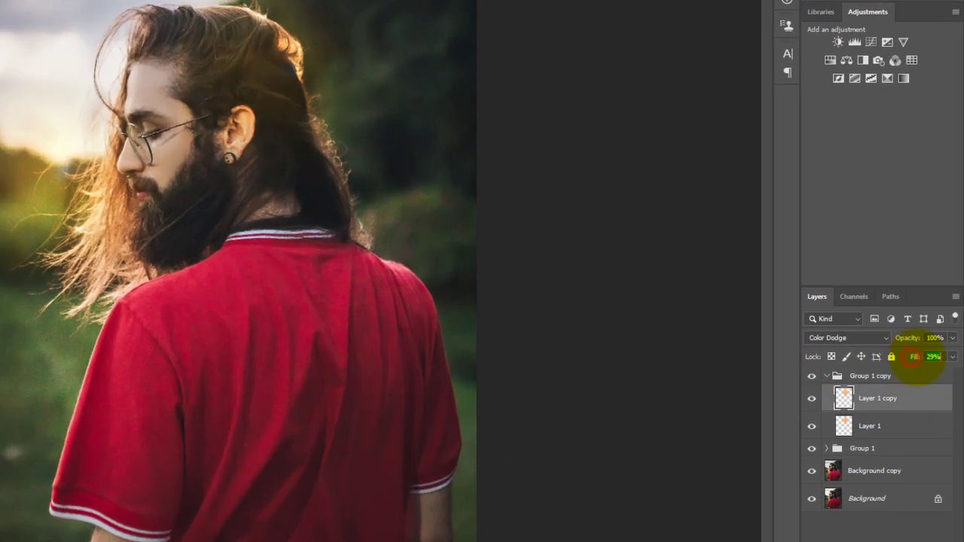
# Collapse Group 1 copy, duplicate it, and move the new glow over the hair above the forehead.
pyautogui.click(848, 375)
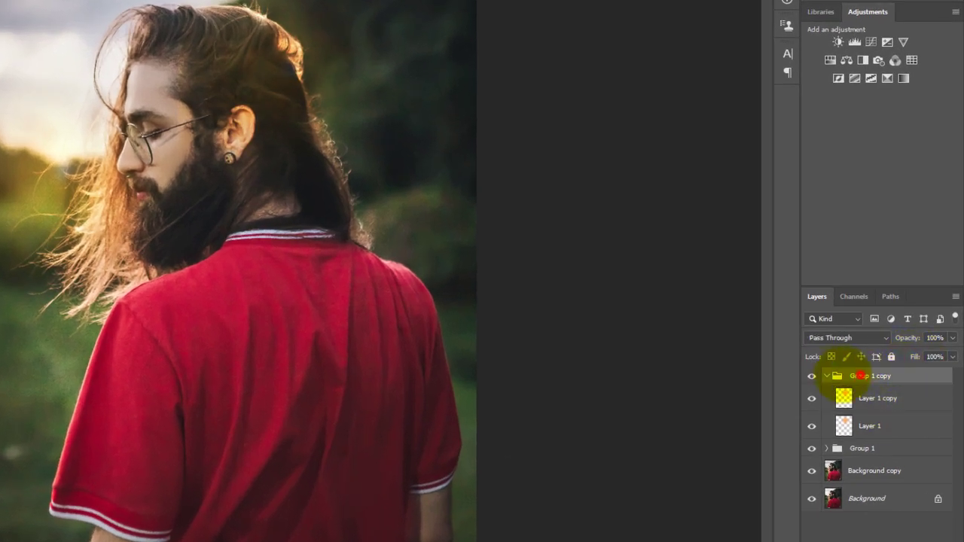
pyautogui.click(827, 376)
pyautogui.moveTo(866, 369); pyautogui.dragTo(917, 541)
pyautogui.moveTo(298, 50); pyautogui.dragTo(193, 6)
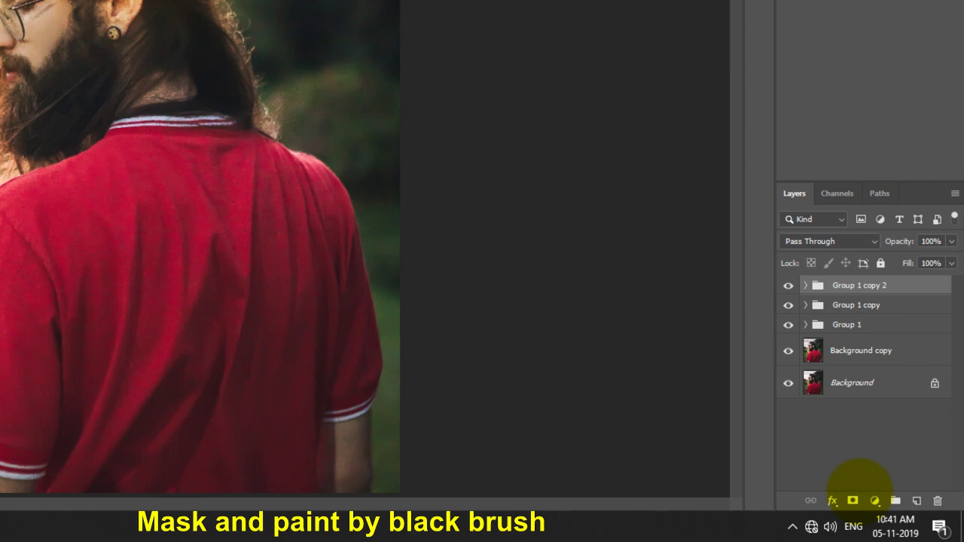
# Add a layer mask to Group 1 copy 2 and paint black with a soft brush over the upper-left sky.
pyautogui.click(852, 501)
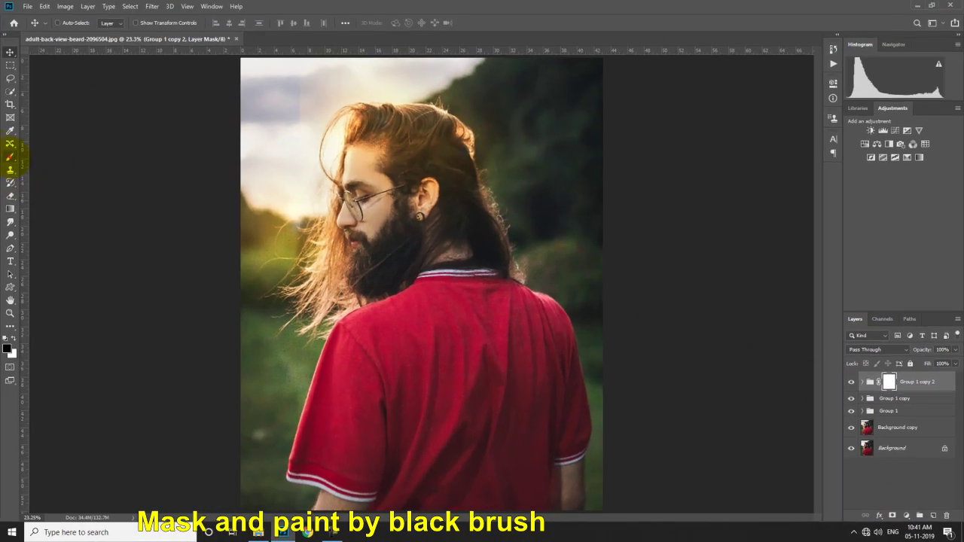
pyautogui.click(10, 158)
pyautogui.click(299, 74)
pyautogui.rightClick(293, 144)
pyautogui.moveTo(392, 168); pyautogui.dragTo(399, 168)
pyautogui.moveTo(246, 73)
pyautogui.mouseDown()
pyautogui.moveTo(284, 148)
pyautogui.moveTo(291, 62)
pyautogui.moveTo(307, 157)
pyautogui.mouseUp()
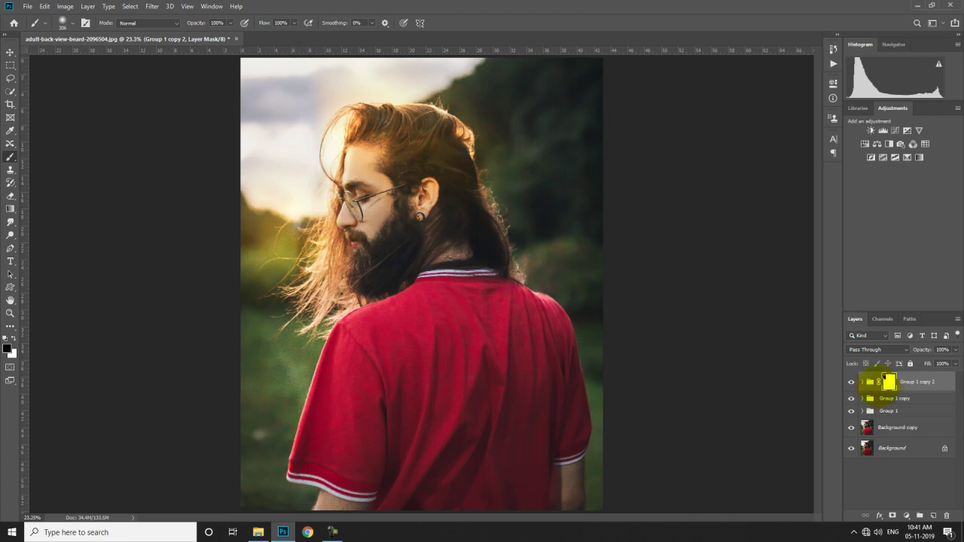
# Mask Group 1 copy and paint black at 44% brush opacity from the front hair down over the face and beard.
pyautogui.click(891, 400)
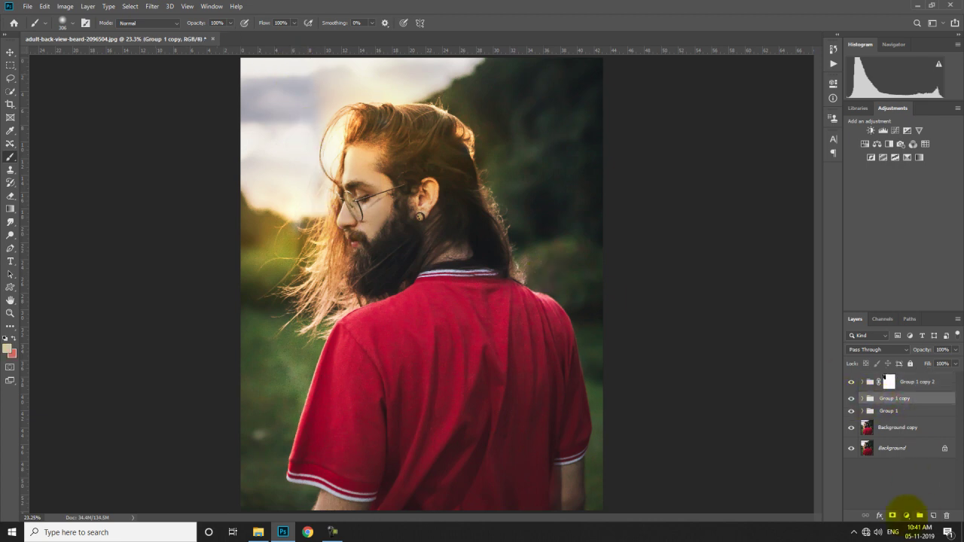
pyautogui.click(894, 515)
pyautogui.moveTo(196, 23); pyautogui.dragTo(168, 24)
pyautogui.moveTo(362, 122)
pyautogui.mouseDown()
pyautogui.moveTo(374, 139)
pyautogui.moveTo(379, 245)
pyautogui.mouseUp()
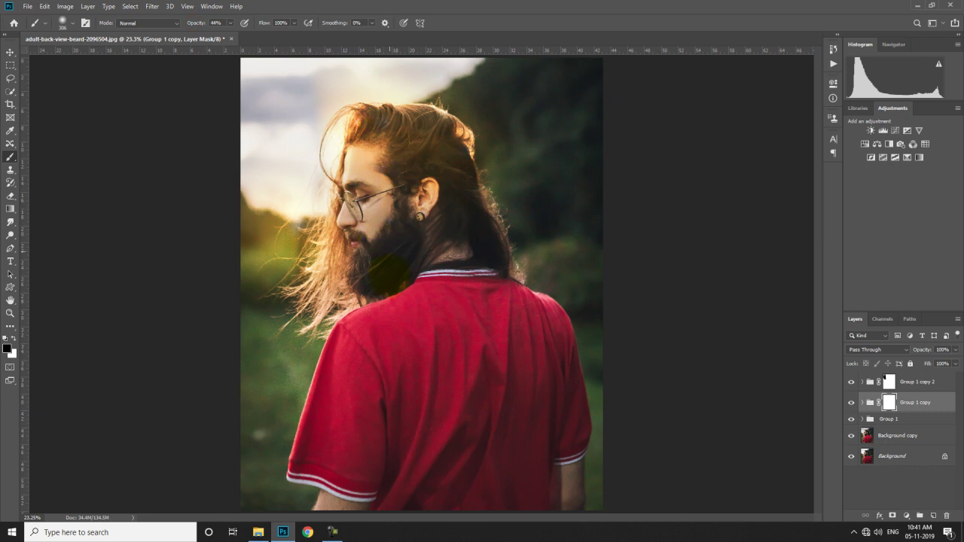
# On a new layer, draw a linear gradient from a sampled warm orange to transparent, starting at the photo's upper-left corner.
pyautogui.click(927, 388)
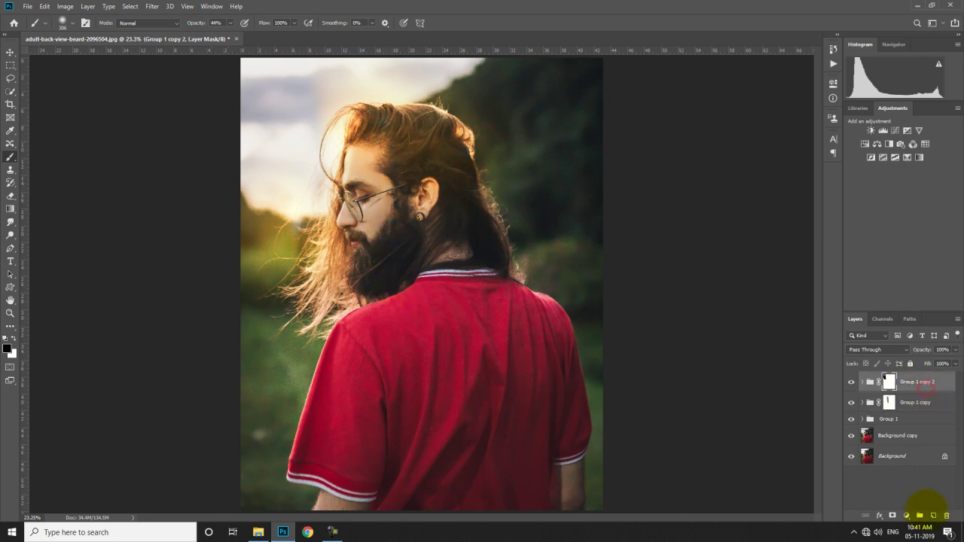
pyautogui.click(933, 516)
pyautogui.click(10, 209)
pyautogui.keyDown('alt'); pyautogui.click(322, 228); pyautogui.keyUp('alt')
pyautogui.click(127, 23)
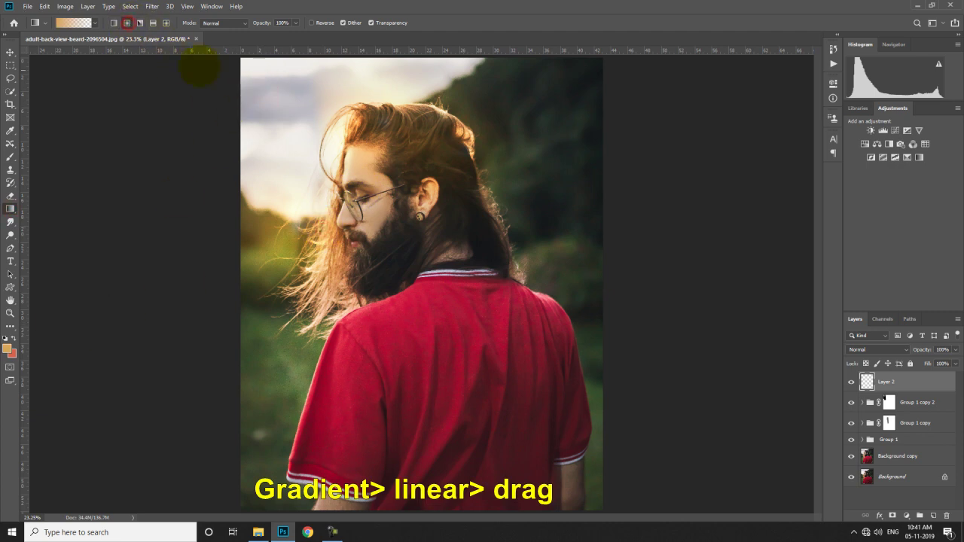
pyautogui.click(114, 23)
pyautogui.moveTo(236, 87); pyautogui.dragTo(294, 150)
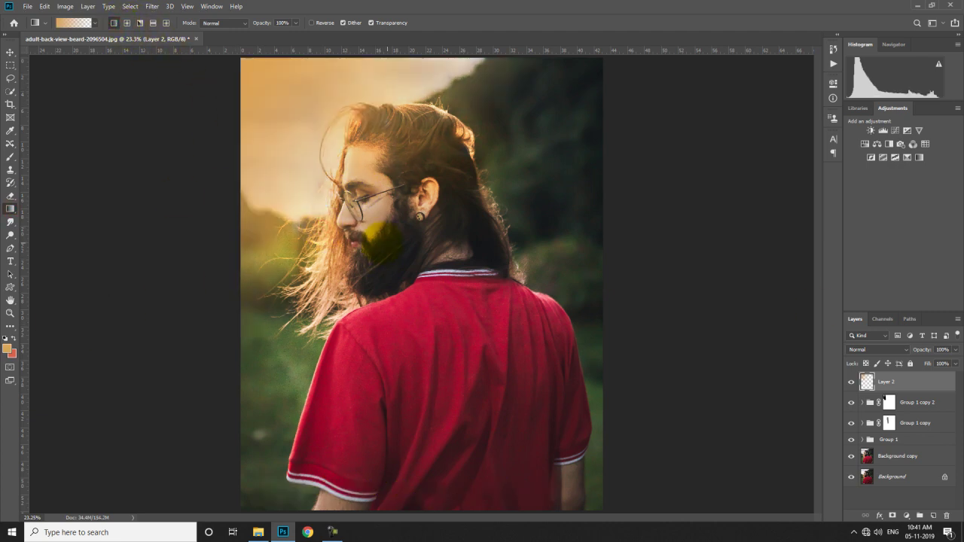
# Change the gradient layer's blend mode to Overlay and lower its fill to 57%.
pyautogui.click(859, 350)
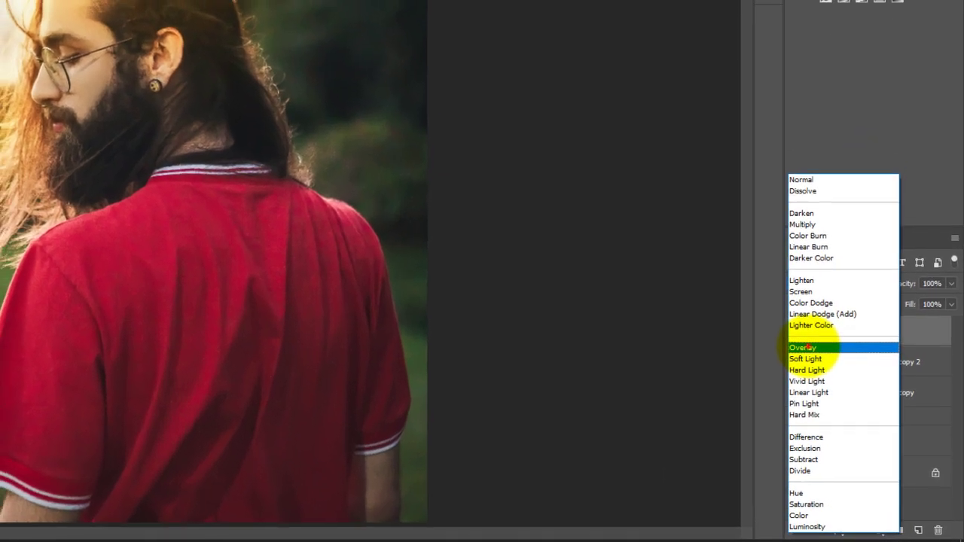
pyautogui.click(858, 392)
pyautogui.moveTo(915, 366); pyautogui.dragTo(892, 372)
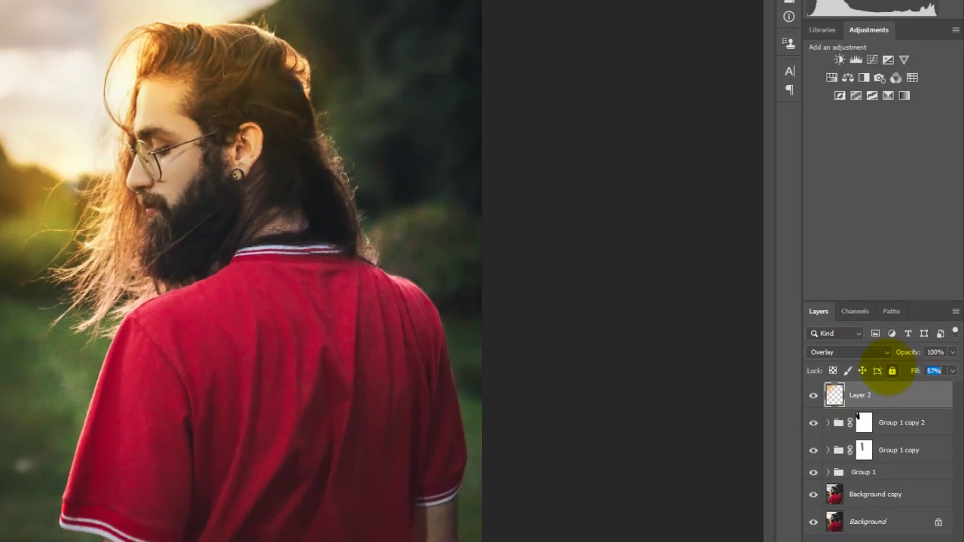
# Duplicate the gradient layer, then set the copy's blend mode to Color Dodge and its fill to 10%.
pyautogui.hotkey('ctrl', 'j')
pyautogui.click(854, 352)
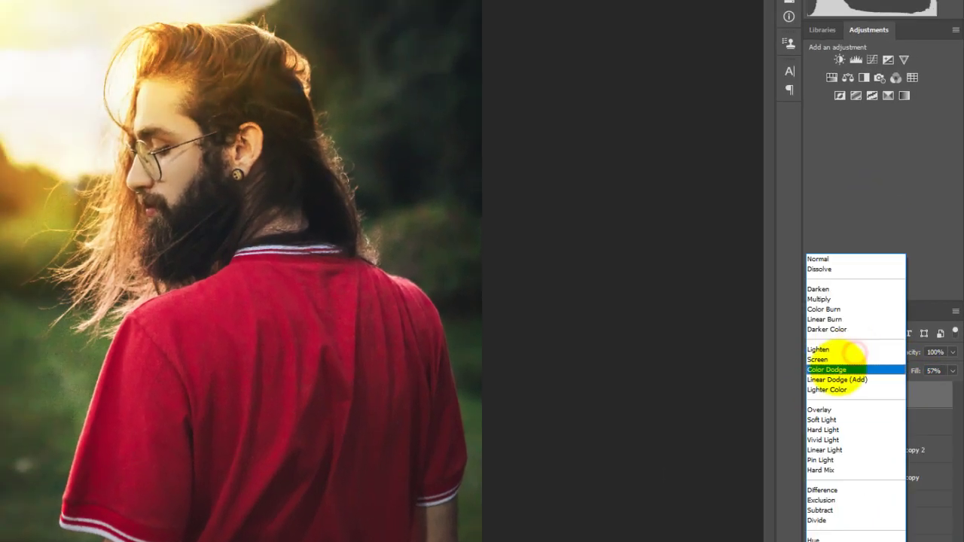
pyautogui.click(838, 367)
pyautogui.moveTo(914, 371); pyautogui.dragTo(880, 371)
pyautogui.hotkey('ctrl', '-')
pyautogui.hotkey('ctrl', '-')
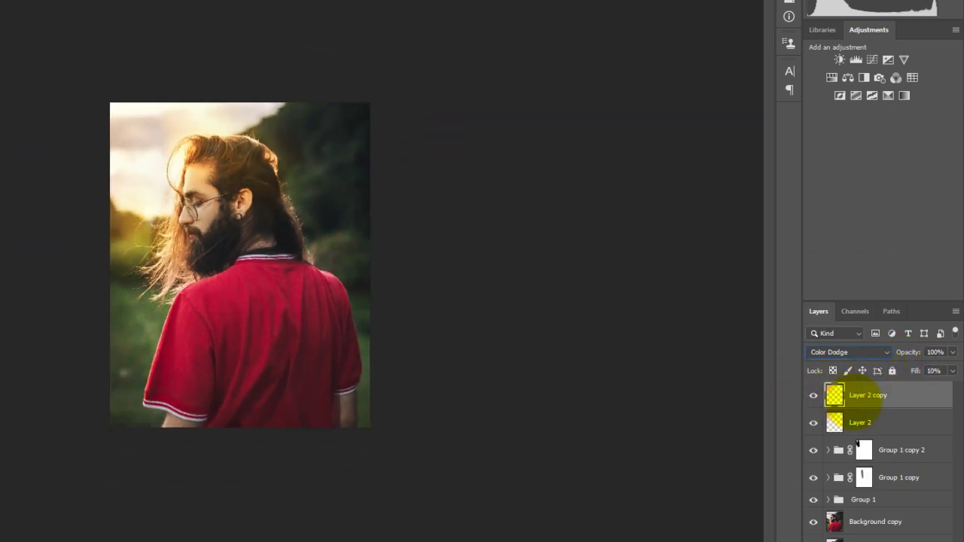
# Delete both gradient layers.
pyautogui.press('Delete')
pyautogui.press('Delete')
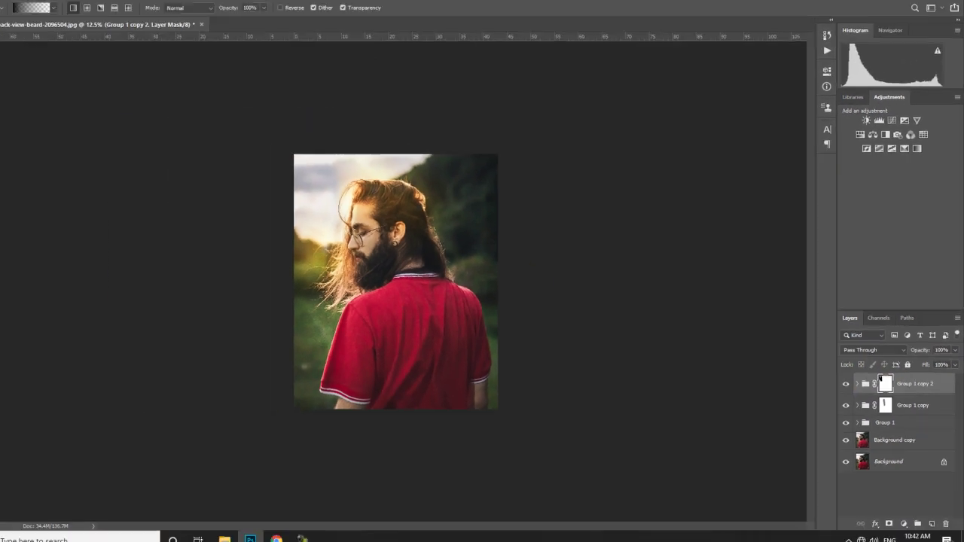
pyautogui.press('v')
pyautogui.hotkey('ctrl', '0')
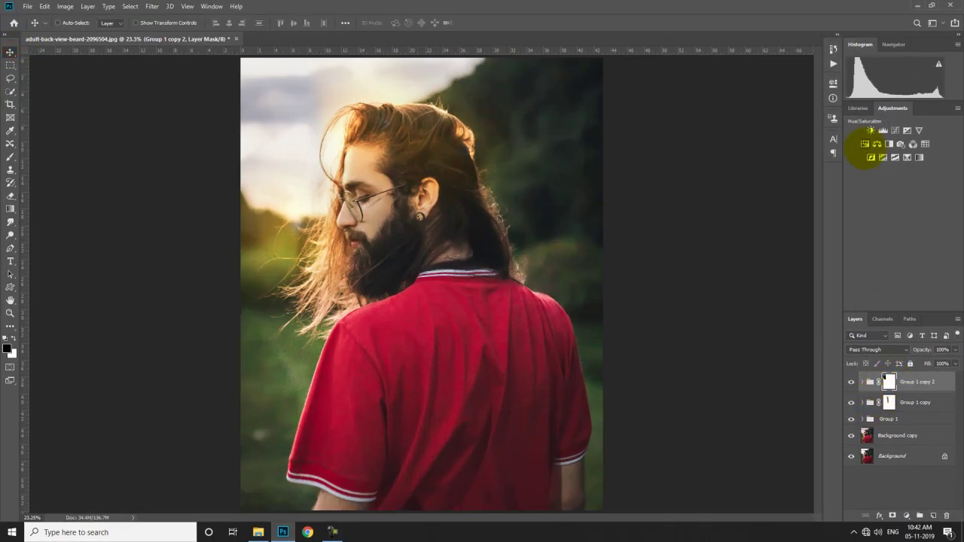
# Compare the image with and without Group 1 copy 2, then transform that glow group to spread across the sky beside the face.
pyautogui.click(852, 383)
pyautogui.click(851, 384)
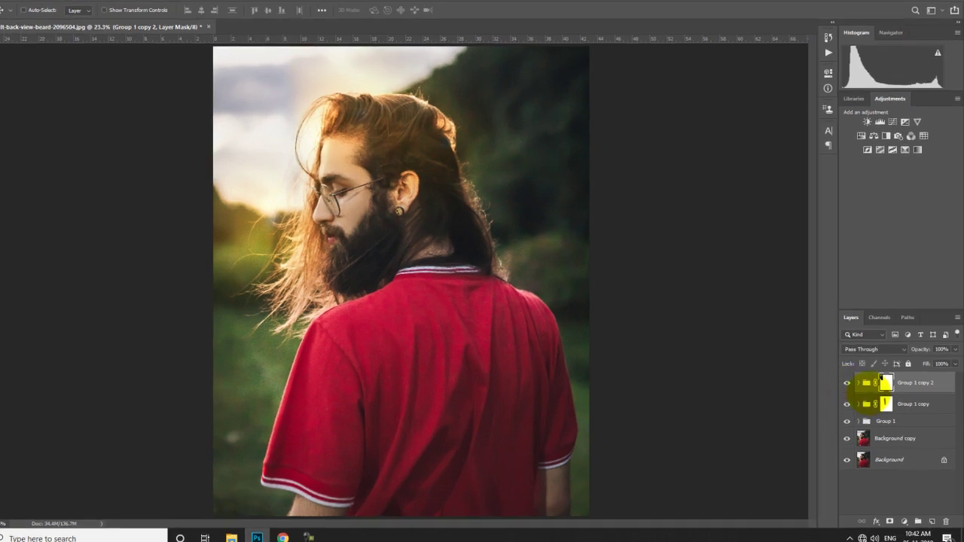
pyautogui.moveTo(307, 96); pyautogui.dragTo(221, 96)
pyautogui.moveTo(328, 88); pyautogui.dragTo(584, 87)
pyautogui.moveTo(430, 103); pyautogui.dragTo(344, 102)
pyautogui.moveTo(516, 110); pyautogui.dragTo(525, 147)
pyautogui.doubleClick(400, 122)
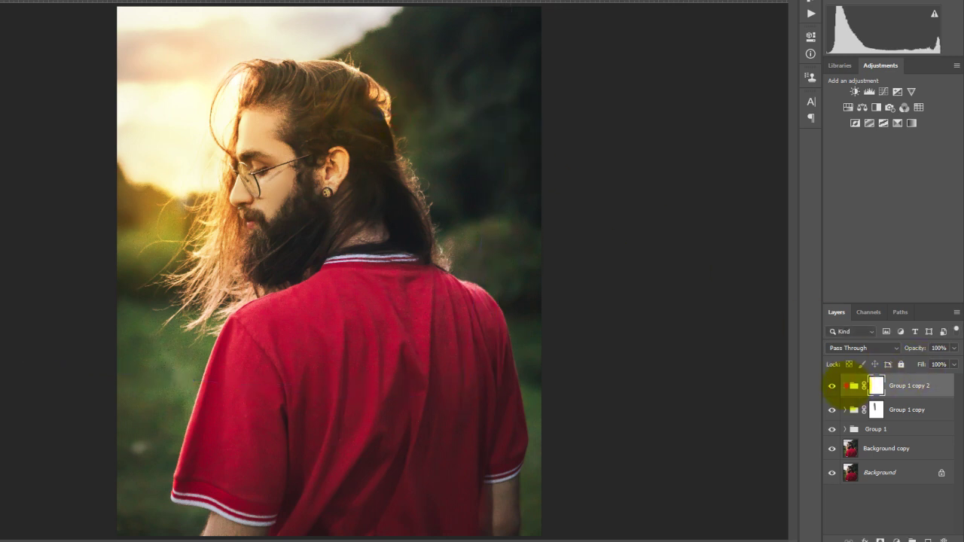
# Lower the fill of the Overlay layer inside Group 1 copy 2 to about 11%, then collapse the group.
pyautogui.click(846, 386)
pyautogui.click(899, 427)
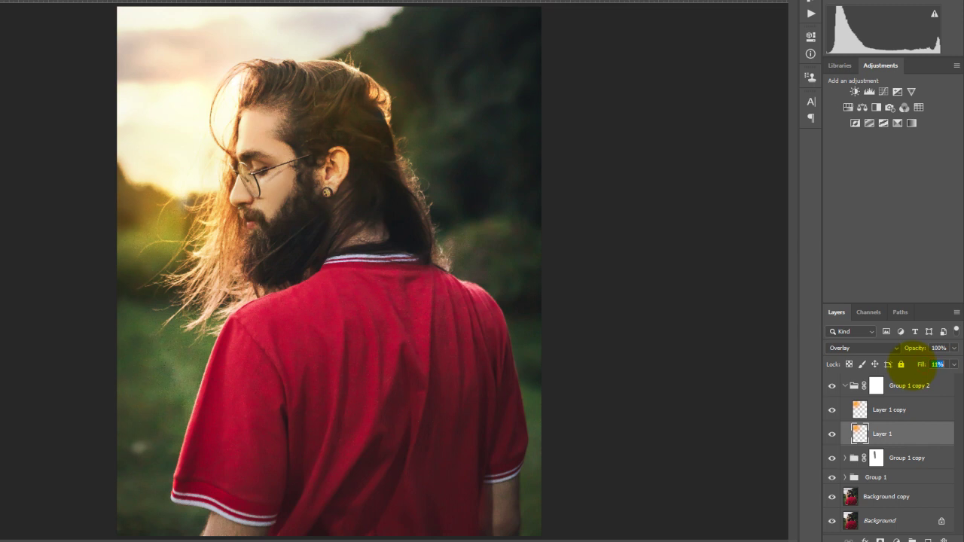
pyautogui.click(913, 386)
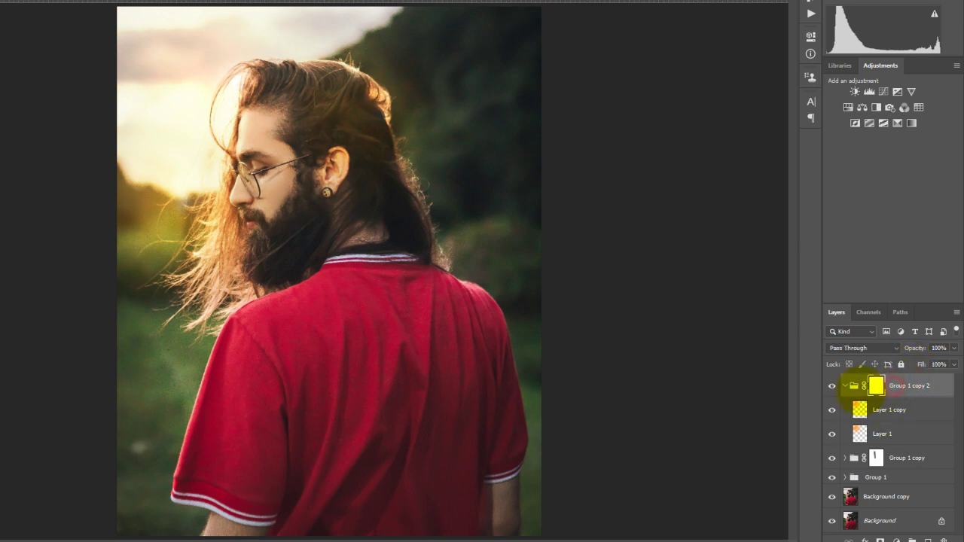
pyautogui.click(846, 386)
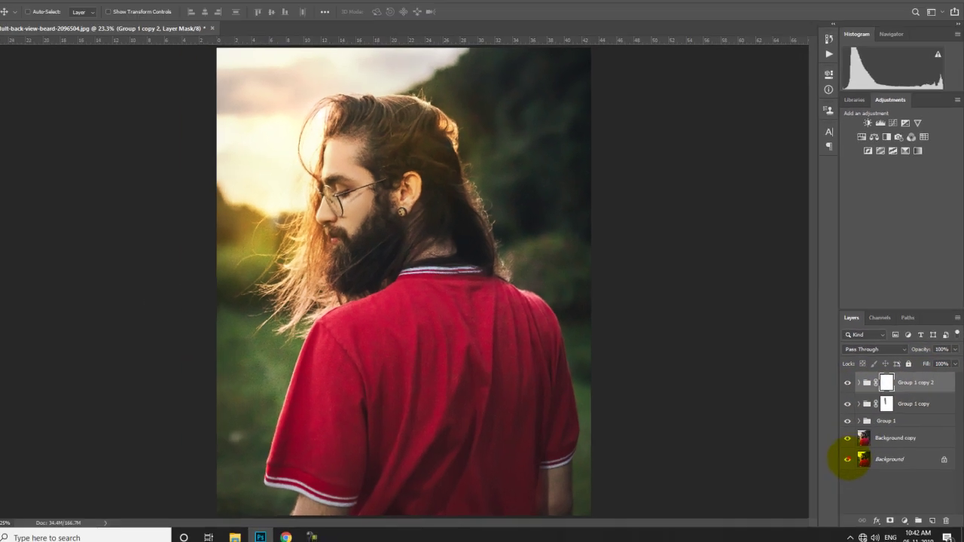
# Compare the original Background photo with the edited result.
pyautogui.keyDown('alt'); pyautogui.click(832, 473); pyautogui.keyUp('alt')
pyautogui.keyDown('alt'); pyautogui.click(832, 473); pyautogui.keyUp('alt')
pyautogui.keyDown('alt'); pyautogui.click(852, 456); pyautogui.keyUp('alt')
pyautogui.keyDown('alt'); pyautogui.click(852, 456); pyautogui.keyUp('alt')
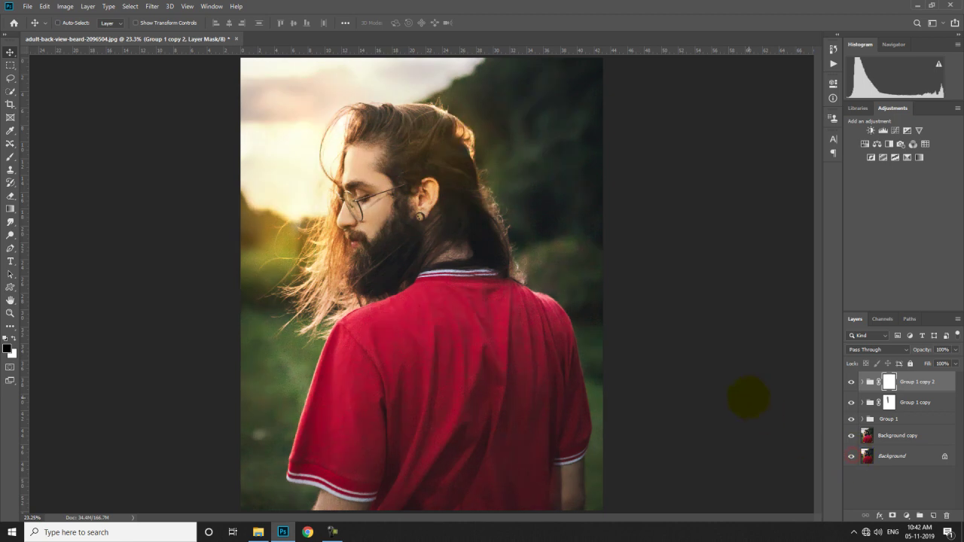
# Add a Selective Color adjustment layer and set the Reds to cyan -31, magenta -20 and yellow +6.
pyautogui.hotkey('ctrl', '-')
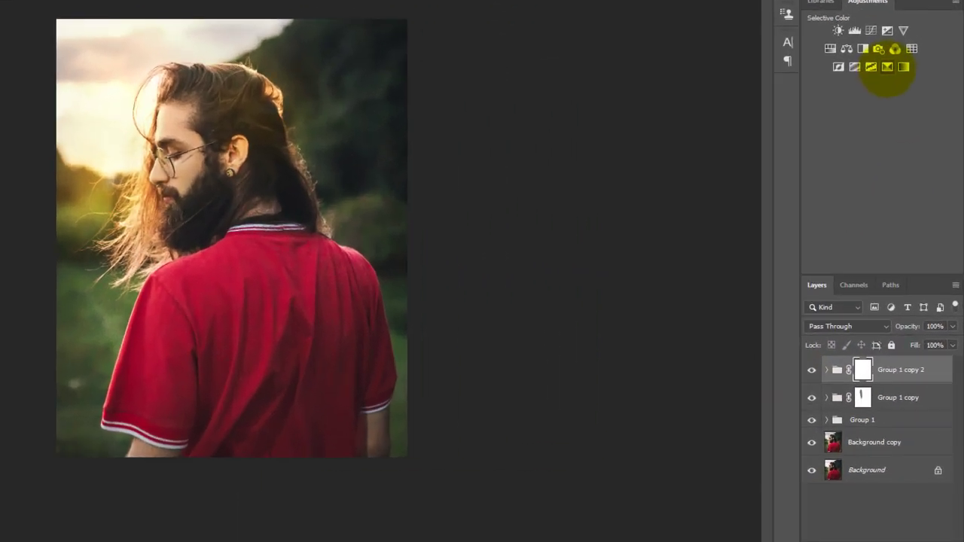
pyautogui.click(888, 66)
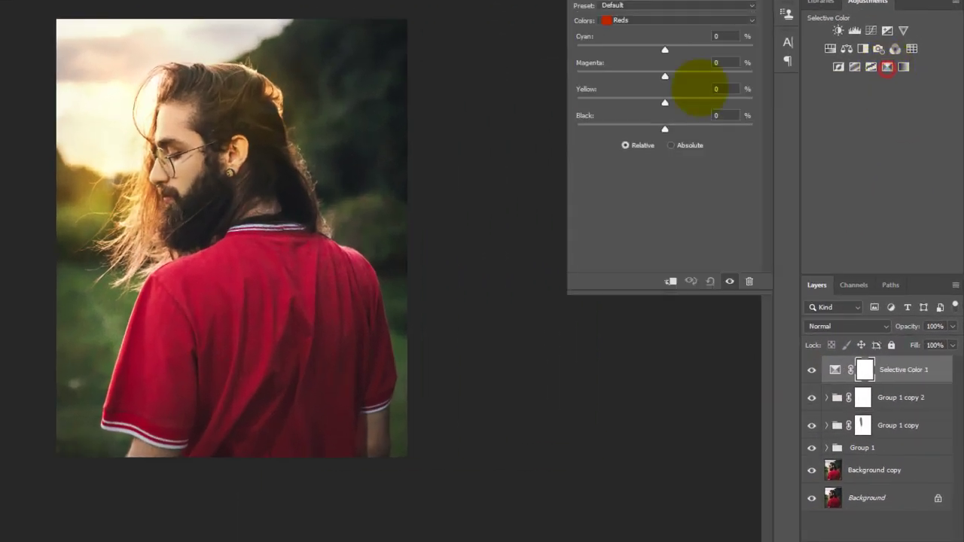
pyautogui.moveTo(663, 49); pyautogui.dragTo(699, 129)
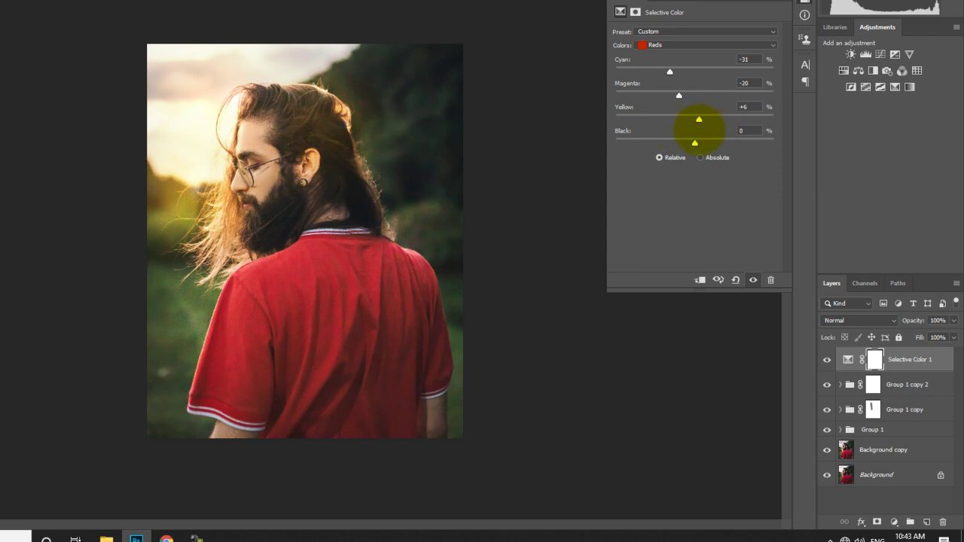
# Set the Yellows in the Selective Color adjustment to cyan -95, magenta +25 and yellow +24.
pyautogui.moveTo(680, 94); pyautogui.dragTo(620, 71)
pyautogui.moveTo(695, 95); pyautogui.dragTo(713, 118)
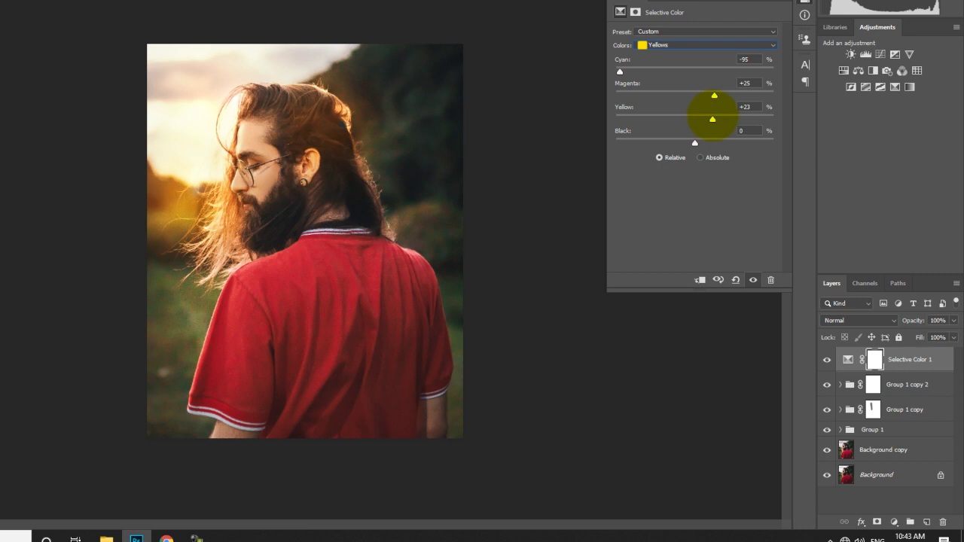
pyautogui.click(753, 107)
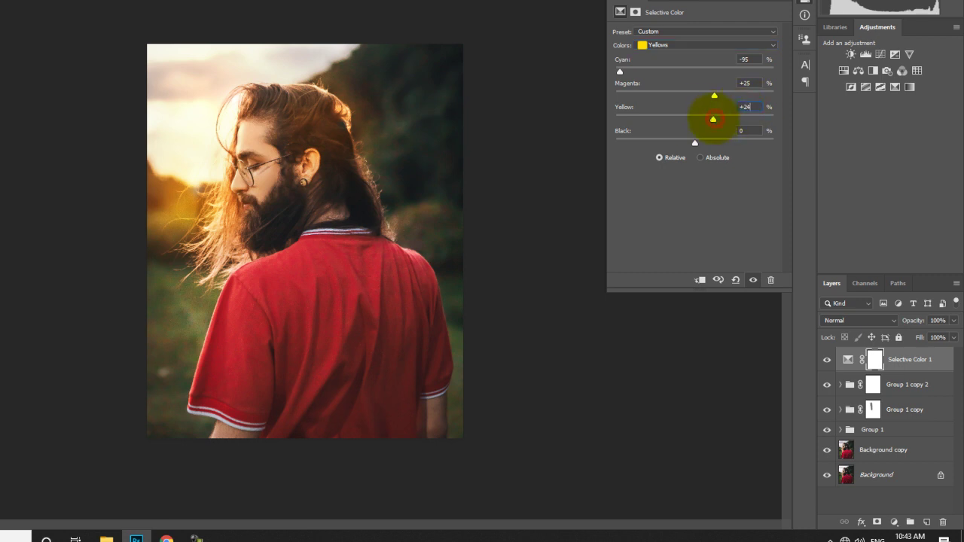
# Adjust the cyan, magenta and yellow amounts for further color ranges in the Selective Color adjustment.
pyautogui.click(686, 45)
pyautogui.click(698, 74)
pyautogui.moveTo(694, 72); pyautogui.dragTo(749, 69)
pyautogui.moveTo(695, 95); pyautogui.dragTo(792, 72)
pyautogui.click(701, 45)
pyautogui.click(708, 74)
pyautogui.moveTo(698, 96); pyautogui.dragTo(631, 98)
pyautogui.hotkey('ctrl', '+')
pyautogui.moveTo(691, 118); pyautogui.dragTo(756, 112)
# Set the Whites in the Selective Color adjustment to cyan -2, magenta +56, yellow +55 and black -32.
pyautogui.moveTo(636, 96); pyautogui.dragTo(693, 72)
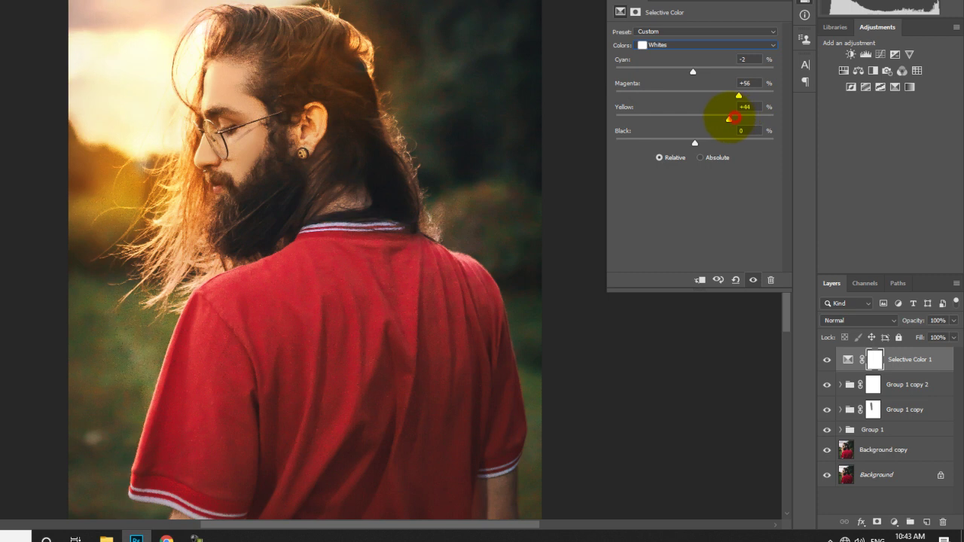
pyautogui.moveTo(739, 117); pyautogui.dragTo(738, 118)
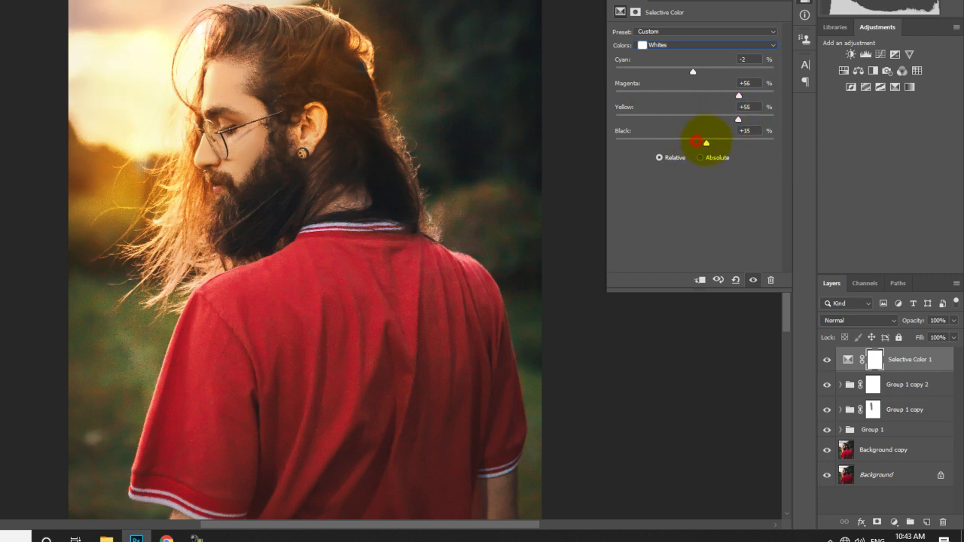
pyautogui.moveTo(696, 143); pyautogui.dragTo(646, 142)
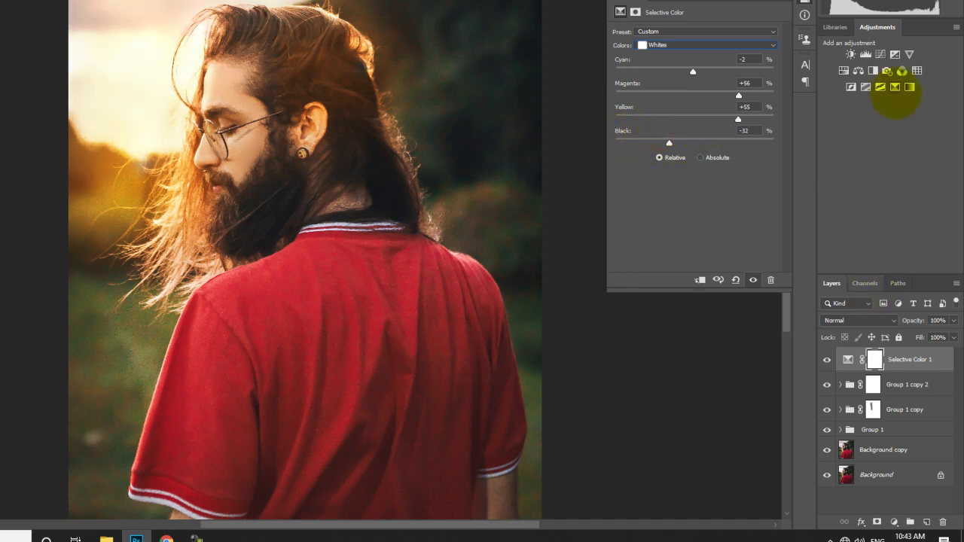
# Add a second Selective Color adjustment layer and adjust its black and cyan amounts.
pyautogui.click(895, 87)
pyautogui.moveTo(694, 142); pyautogui.dragTo(749, 143)
pyautogui.moveTo(694, 70); pyautogui.dragTo(727, 74)
pyautogui.click(777, 1)
# Add a third Selective Color adjustment layer and set its Blacks to cyan -9, magenta -8 and yellow -11.
pyautogui.click(895, 87)
pyautogui.click(705, 45)
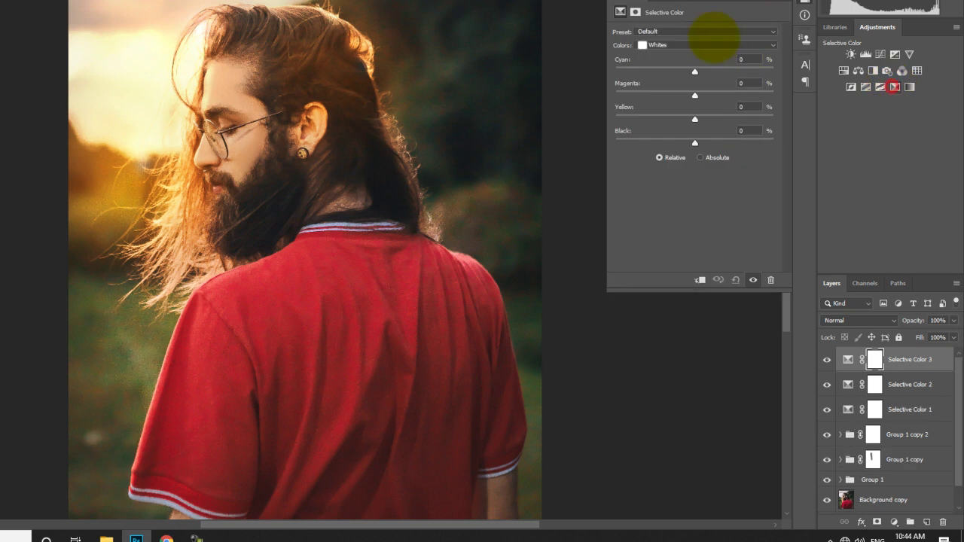
pyautogui.click(663, 133)
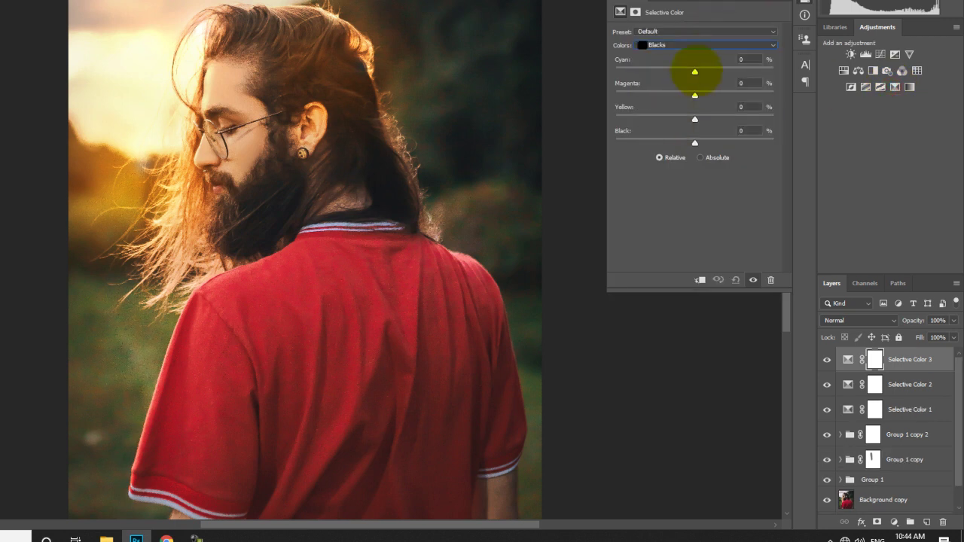
pyautogui.moveTo(694, 95)
pyautogui.mouseDown()
pyautogui.moveTo(703, 95)
pyautogui.moveTo(692, 95)
pyautogui.mouseUp()
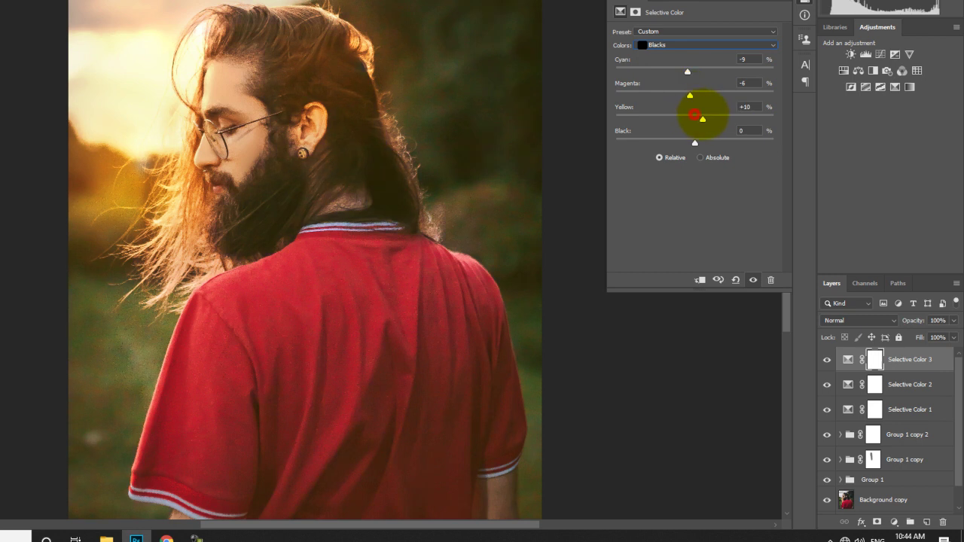
pyautogui.moveTo(684, 118); pyautogui.dragTo(682, 118)
pyautogui.hotkey('ctrl', '-')
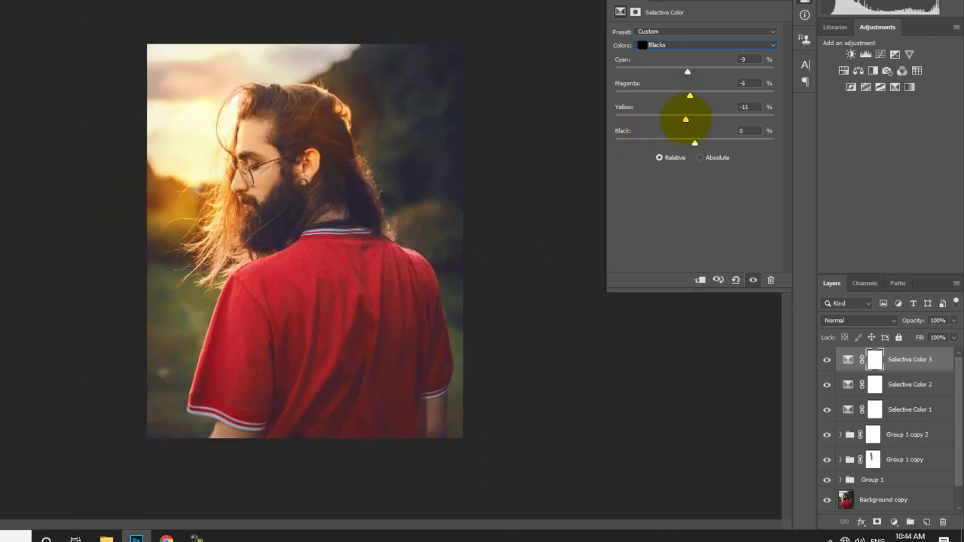
pyautogui.moveTo(689, 95); pyautogui.dragTo(684, 95)
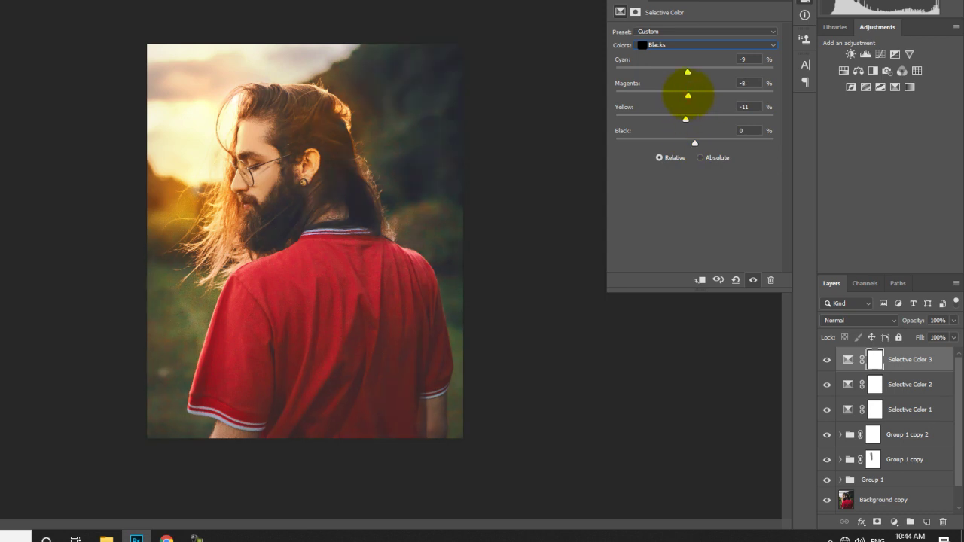
# Set the Neutrals in the third Selective Color adjustment to cyan -9, magenta -4 and yellow -1.
pyautogui.scroll(1, 693, 46)
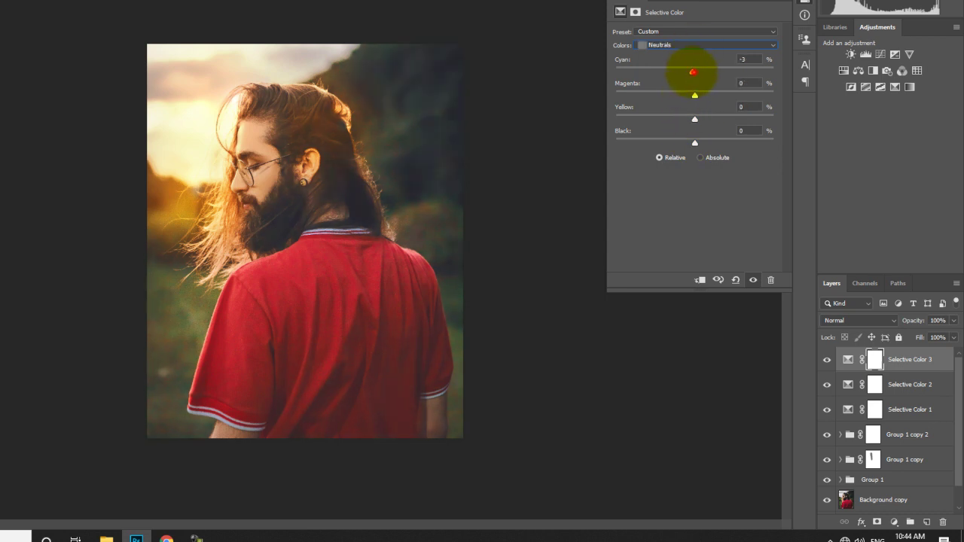
pyautogui.moveTo(695, 95); pyautogui.dragTo(695, 95)
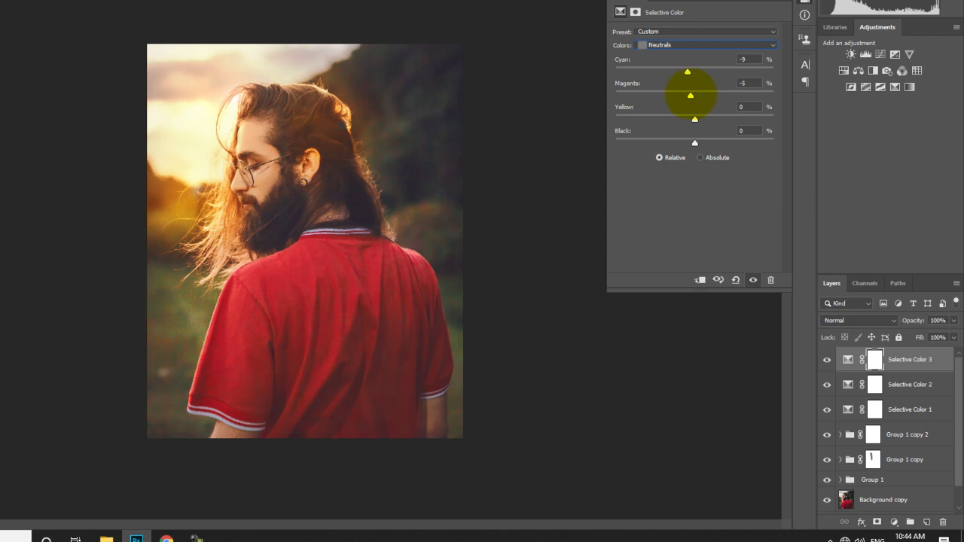
pyautogui.moveTo(694, 119); pyautogui.dragTo(697, 119)
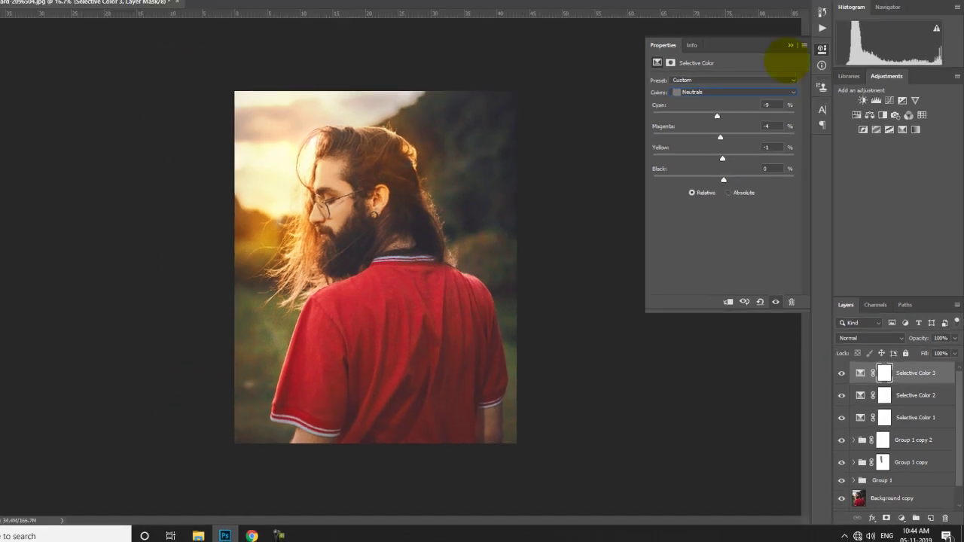
pyautogui.click(791, 44)
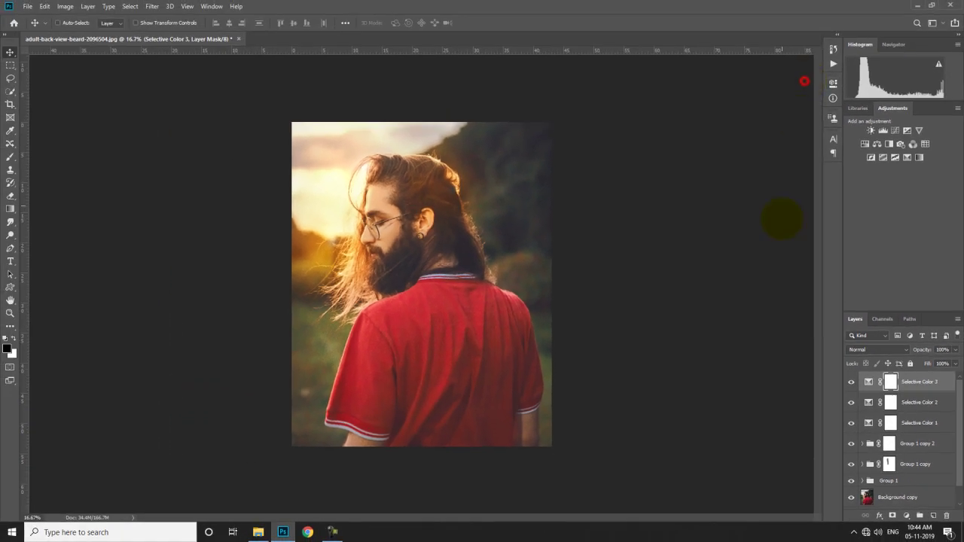
# Compare the image with Group 1 and Group 1 copy 2 switched off and on.
pyautogui.hotkey('ctrl', '0')
pyautogui.click(852, 481)
pyautogui.click(852, 481)
pyautogui.scroll(-2, 884, 469)
pyautogui.scroll(2, 884, 469)
pyautogui.click(918, 444)
pyautogui.click(852, 444)
pyautogui.click(852, 444)
# Paint black over the man's ear on the Group 1 copy mask with a soft brush at 29% opacity.
pyautogui.click(910, 467)
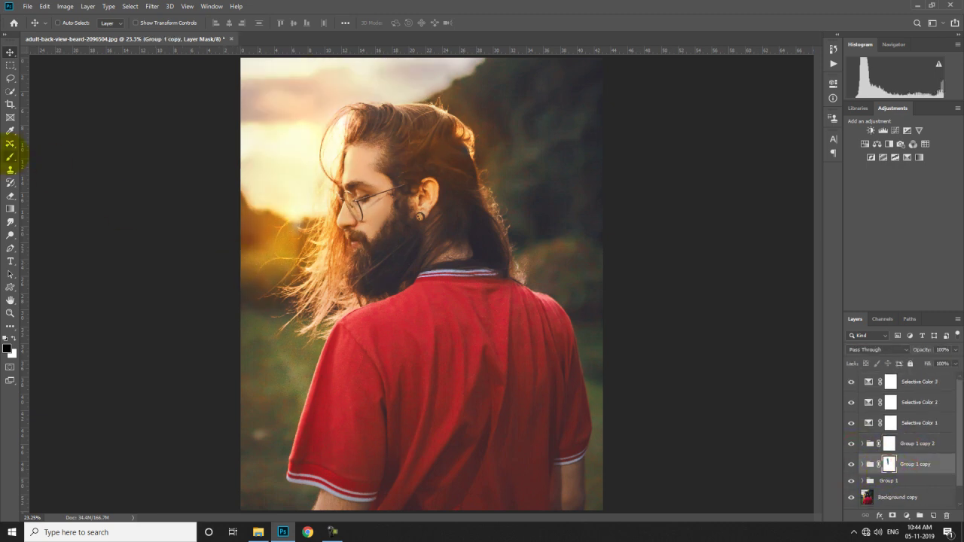
pyautogui.click(10, 157)
pyautogui.moveTo(200, 23); pyautogui.dragTo(194, 24)
pyautogui.moveTo(427, 190); pyautogui.dragTo(430, 185)
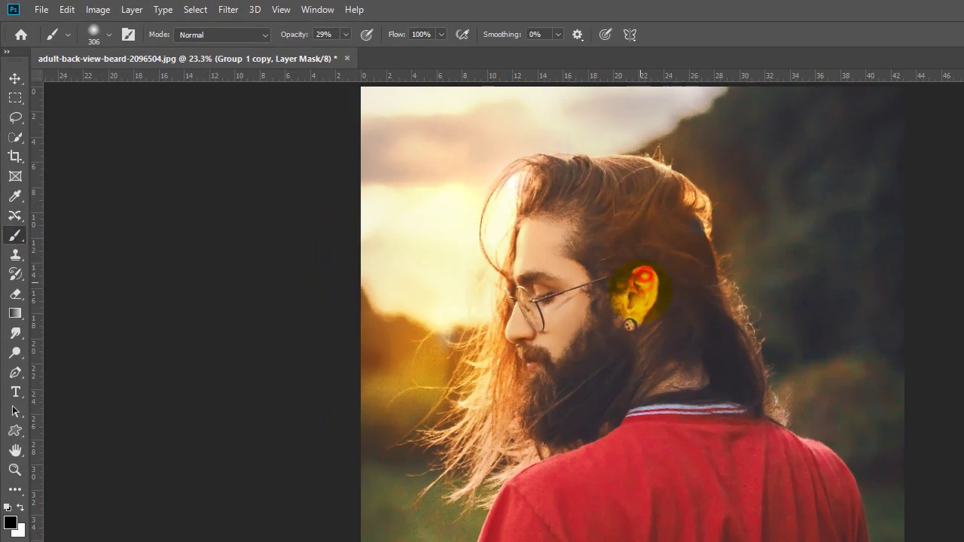
pyautogui.hotkey('ctrl', '-')
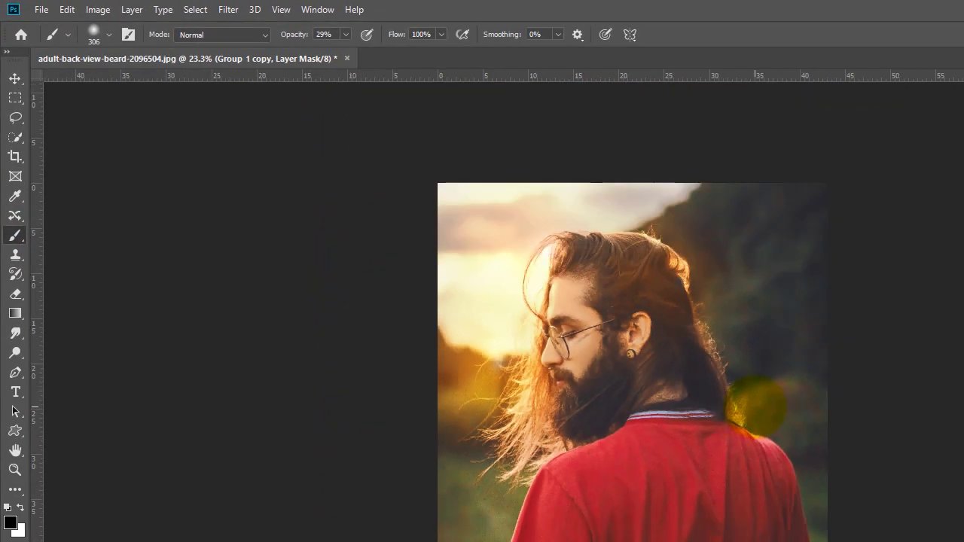
pyautogui.hotkey('ctrl', 'j')
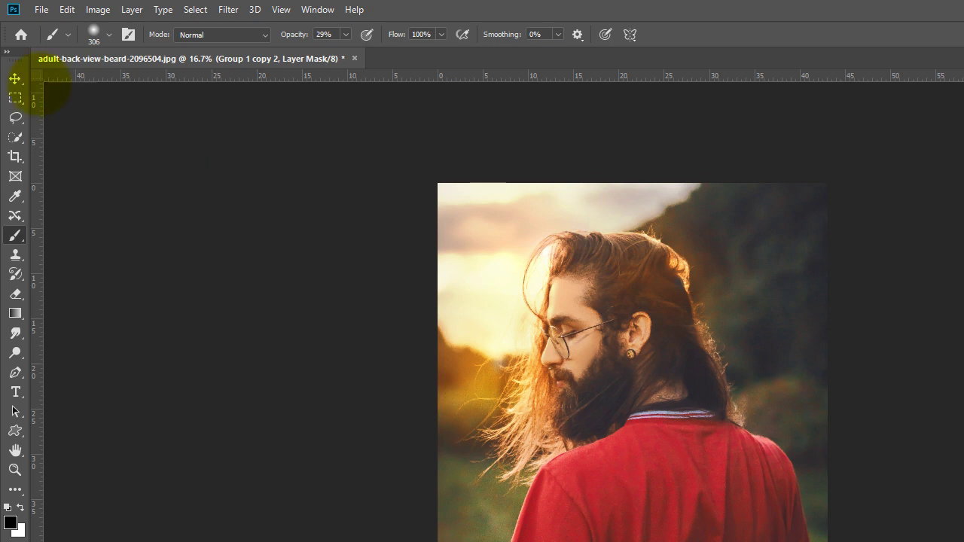
# Add a new layer above Selective Color 3 and draw an orange-to-transparent linear gradient fading inward from the image's left side.
pyautogui.click(14, 78)
pyautogui.click(936, 388)
pyautogui.click(950, 525)
pyautogui.click(15, 313)
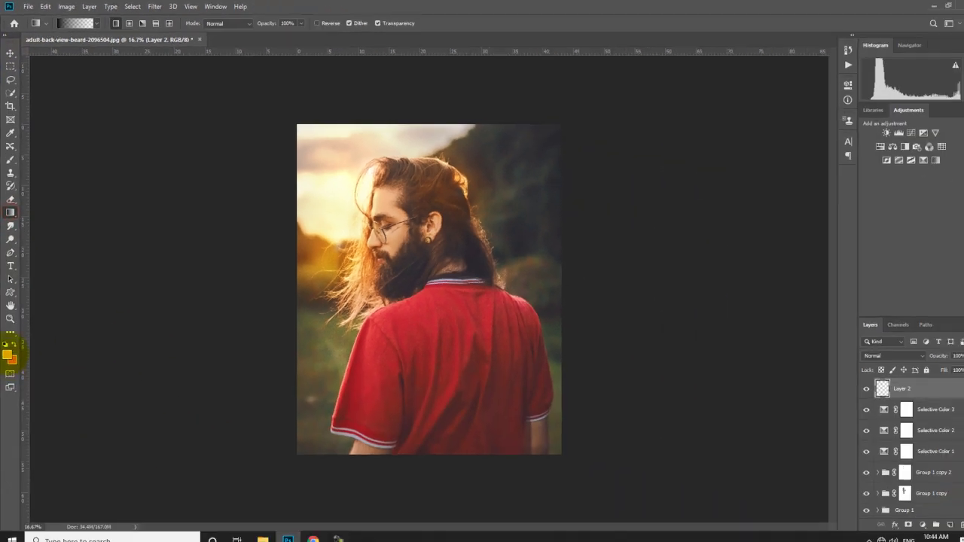
pyautogui.click(6, 354)
pyautogui.click(784, 166)
pyautogui.click(872, 158)
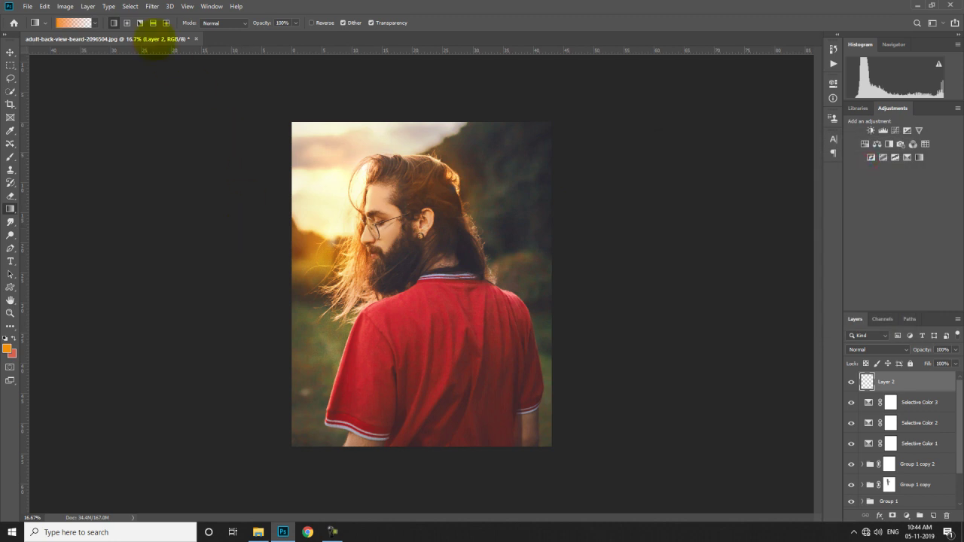
pyautogui.moveTo(536, 308); pyautogui.dragTo(539, 308)
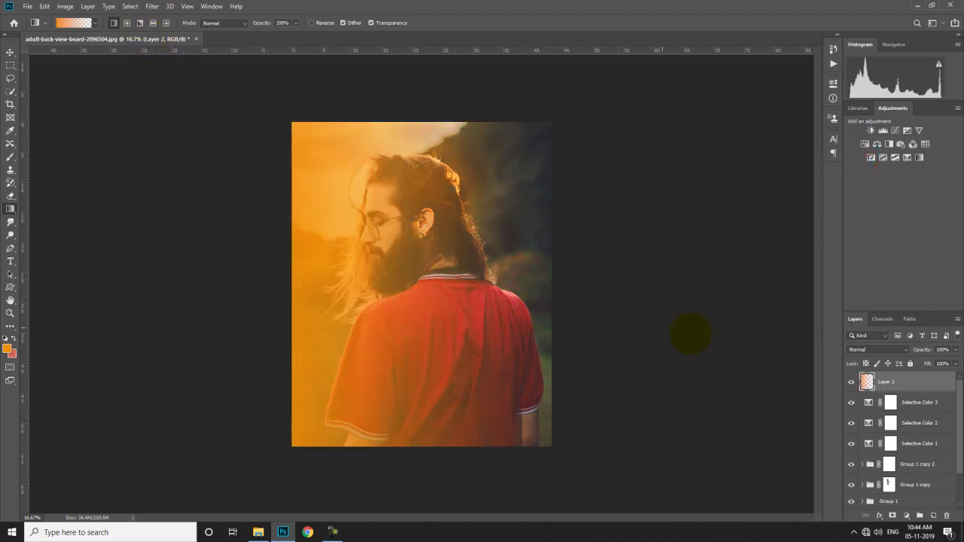
# Set the orange gradient layer to Color blend mode with 10% fill and check its effect.
pyautogui.click(871, 351)
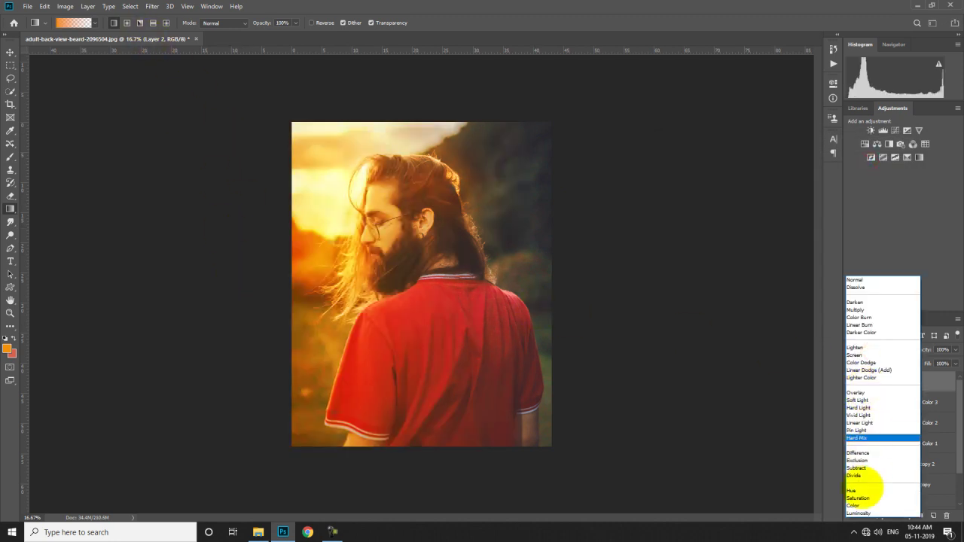
pyautogui.click(857, 505)
pyautogui.moveTo(928, 364); pyautogui.dragTo(908, 374)
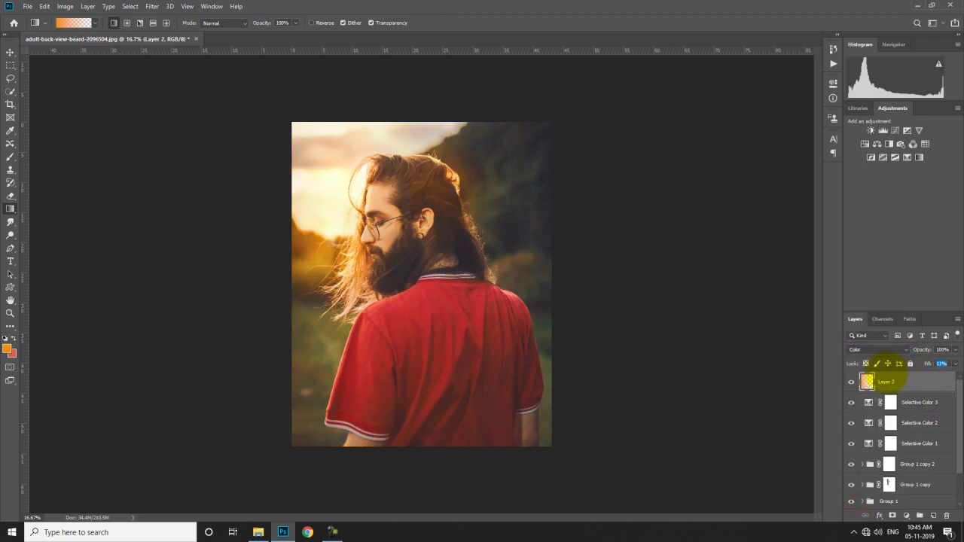
pyautogui.click(852, 383)
pyautogui.click(851, 382)
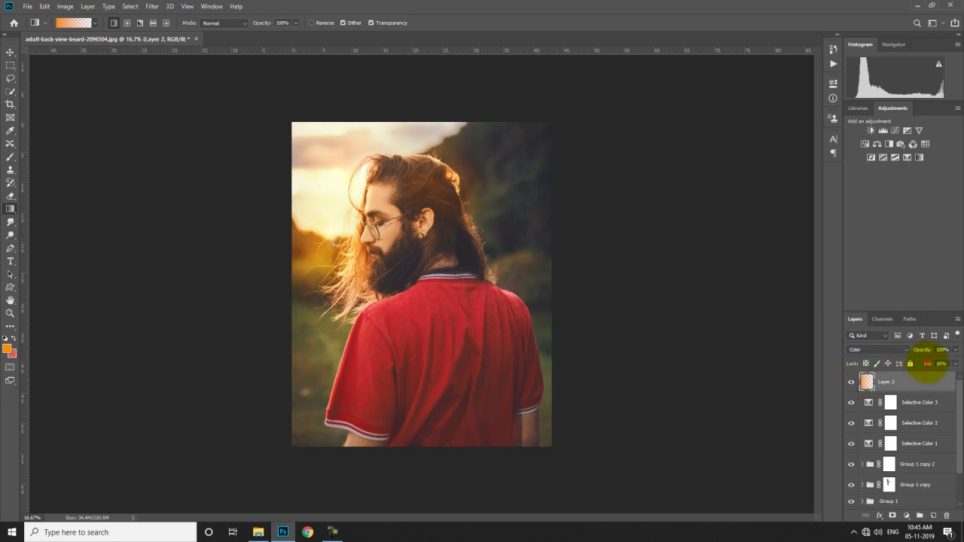
# Duplicate the orange gradient layer and set the copy to Linear Dodge (Add) with 18% opacity and 27% fill.
pyautogui.hotkey('ctrl', 'j')
pyautogui.click(883, 349)
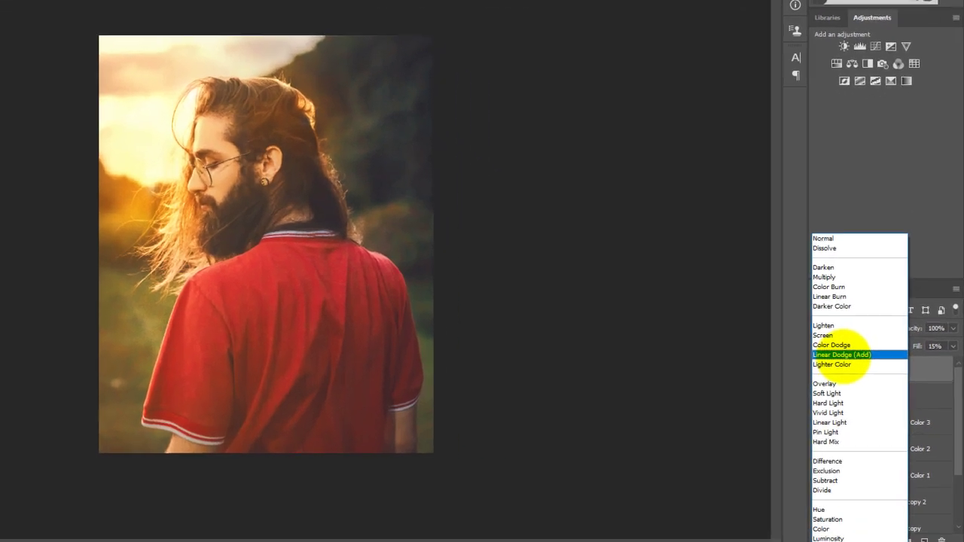
pyautogui.click(867, 370)
pyautogui.moveTo(921, 345)
pyautogui.mouseDown()
pyautogui.moveTo(910, 345)
pyautogui.moveTo(922, 344)
pyautogui.mouseUp()
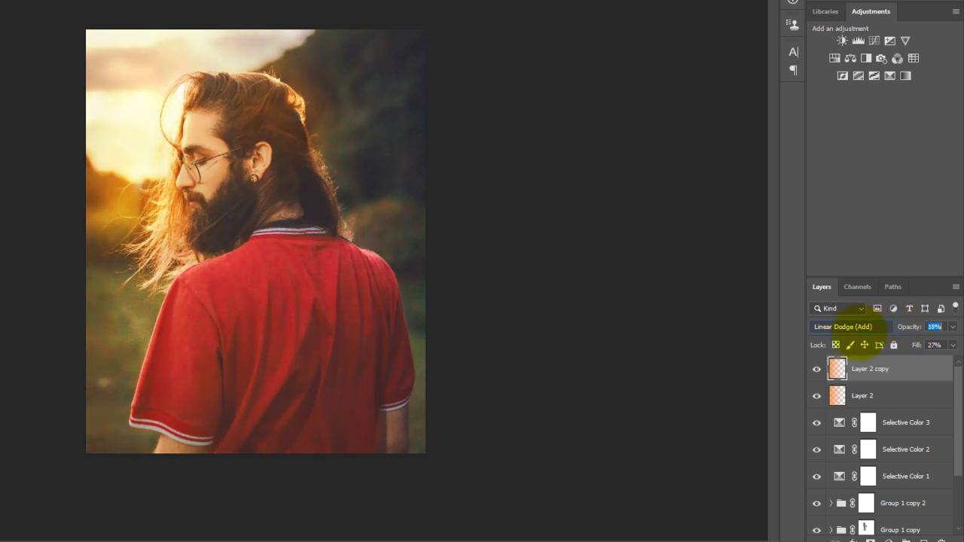
pyautogui.click(816, 369)
pyautogui.click(816, 369)
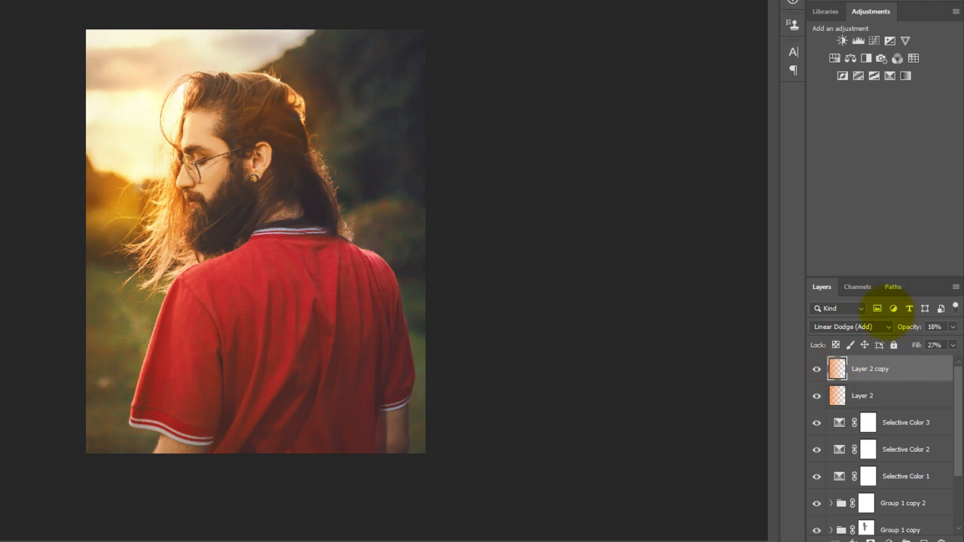
# Add a new layer with a dark gradient fading inward from the image's right side, set to Color blend mode with 32% fill.
pyautogui.click(925, 540)
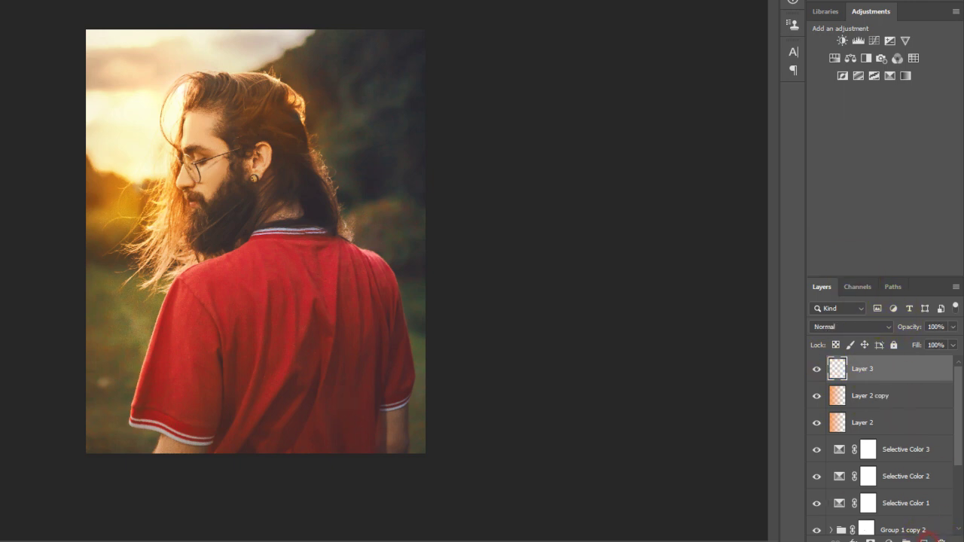
pyautogui.moveTo(502, 151); pyautogui.dragTo(502, 152)
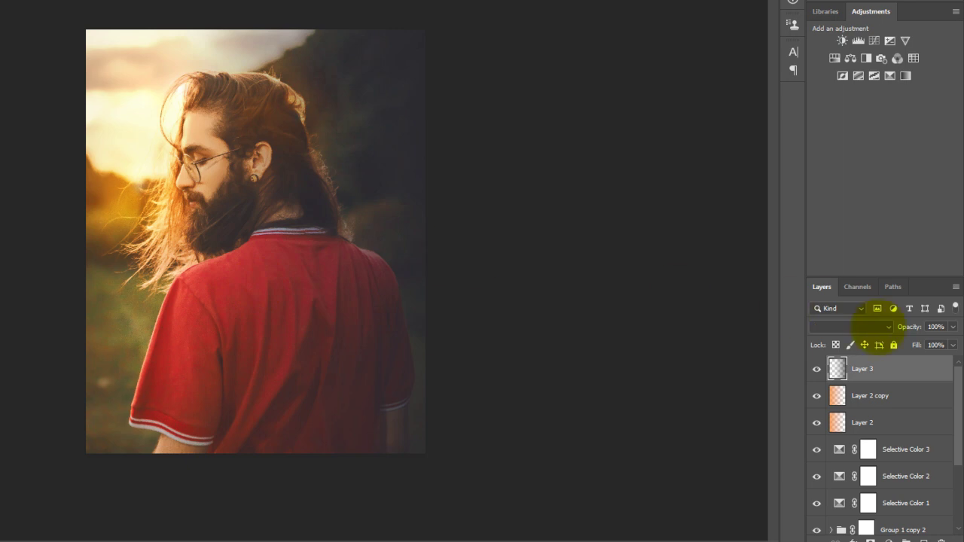
pyautogui.click(872, 327)
pyautogui.click(836, 524)
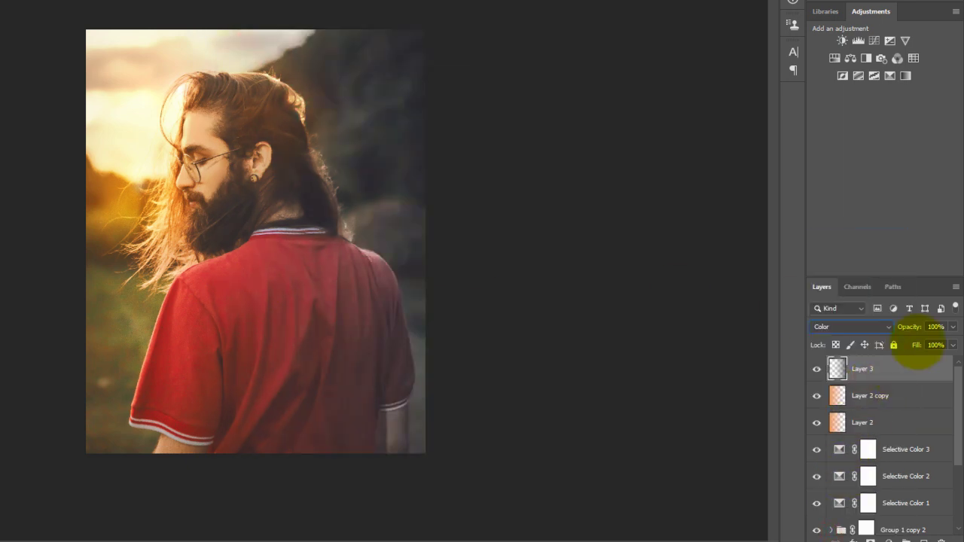
pyautogui.moveTo(896, 344); pyautogui.dragTo(910, 345)
pyautogui.click(818, 369)
pyautogui.click(817, 370)
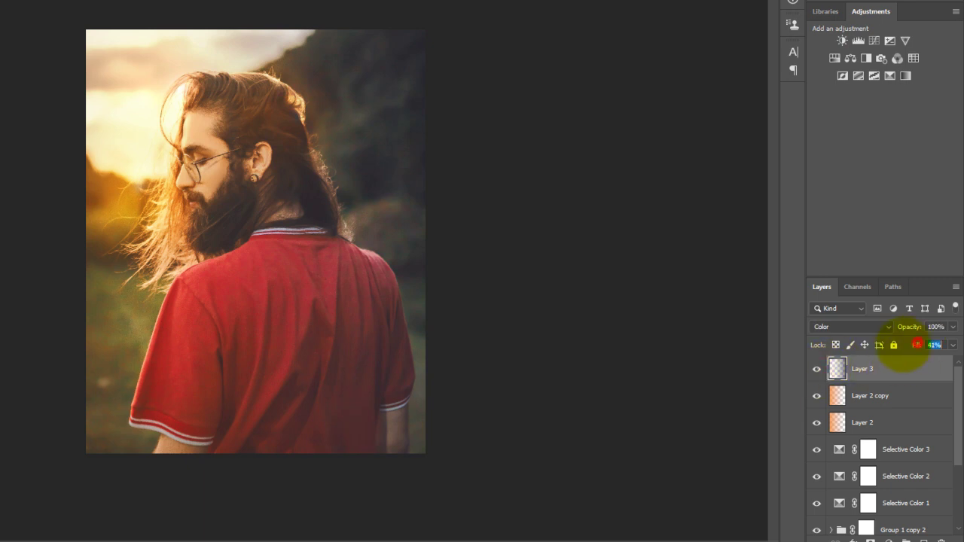
# Set the duplicate of the dark gradient layer to Color Dodge blend mode with 26% fill.
pyautogui.click(871, 325)
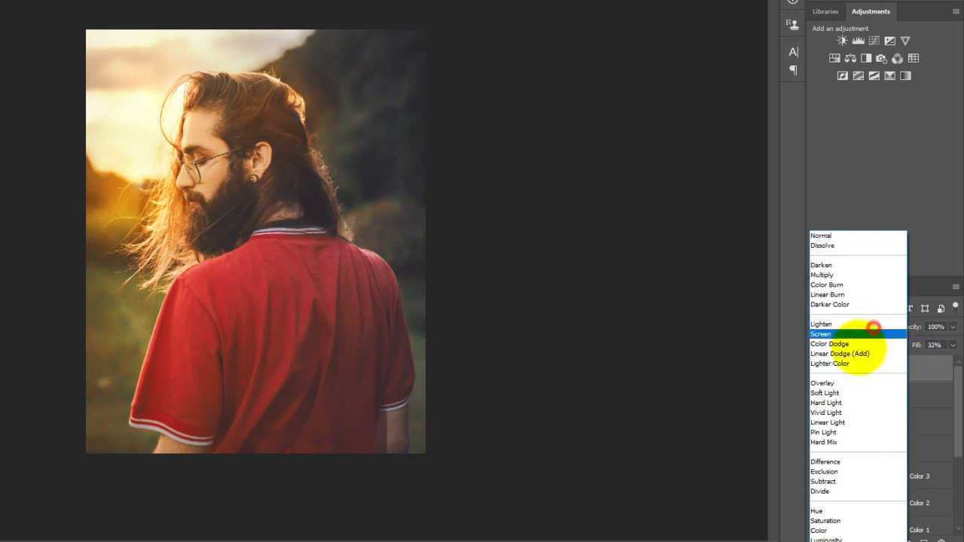
pyautogui.click(852, 343)
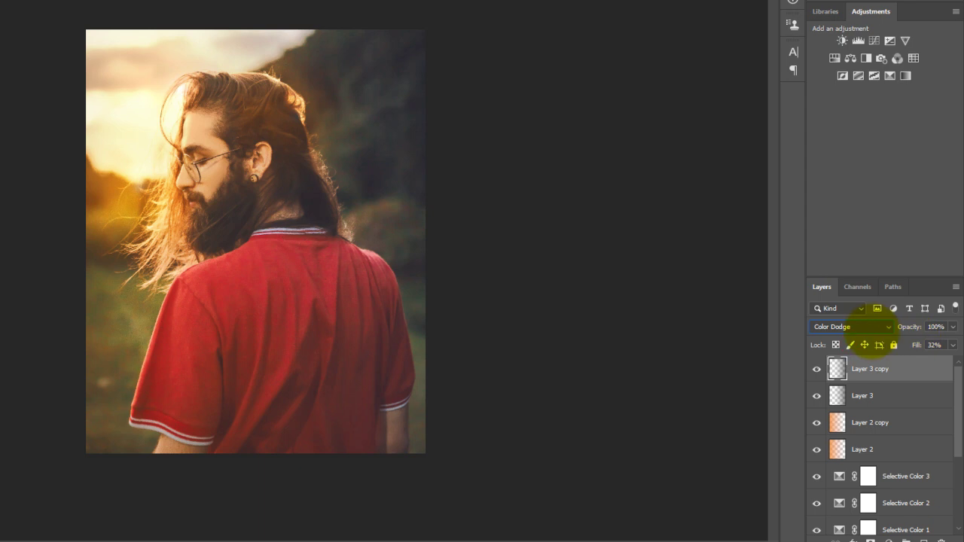
pyautogui.press('Up')
pyautogui.click(817, 369)
pyautogui.click(817, 368)
pyautogui.click(839, 326)
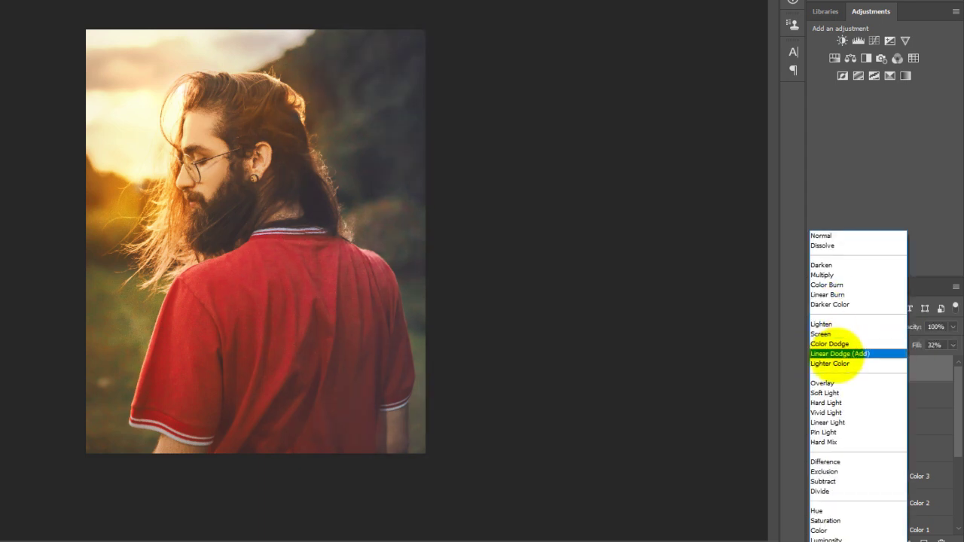
pyautogui.click(836, 344)
pyautogui.moveTo(917, 347); pyautogui.dragTo(912, 348)
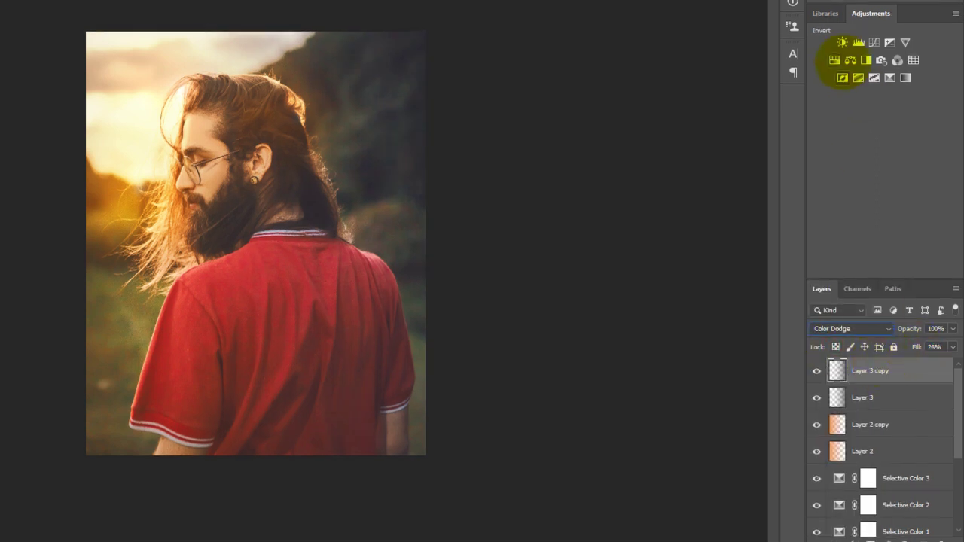
# Add a Hue/Saturation adjustment layer using the Increase Saturation More preset.
pyautogui.click(834, 59)
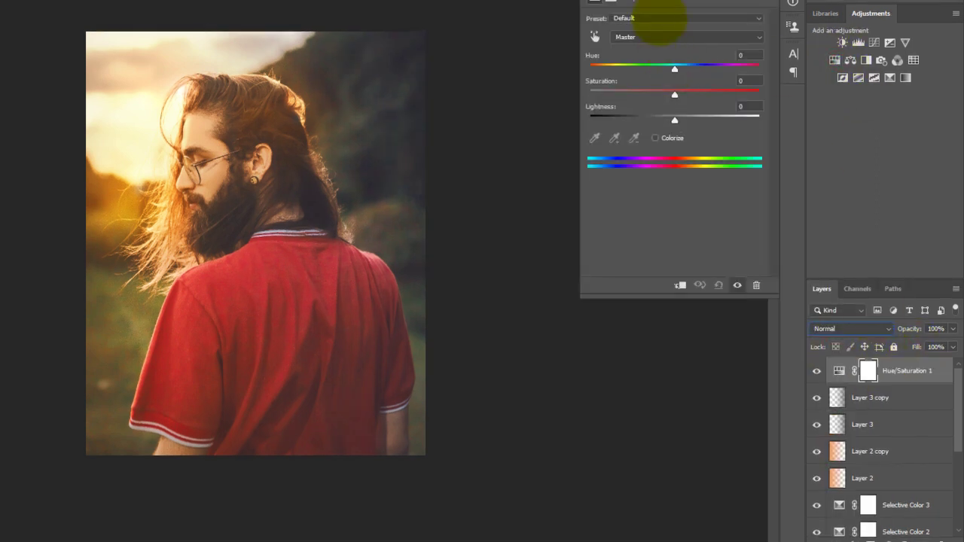
pyautogui.click(660, 18)
pyautogui.click(661, 18)
pyautogui.press('Down')
pyautogui.press('Down')
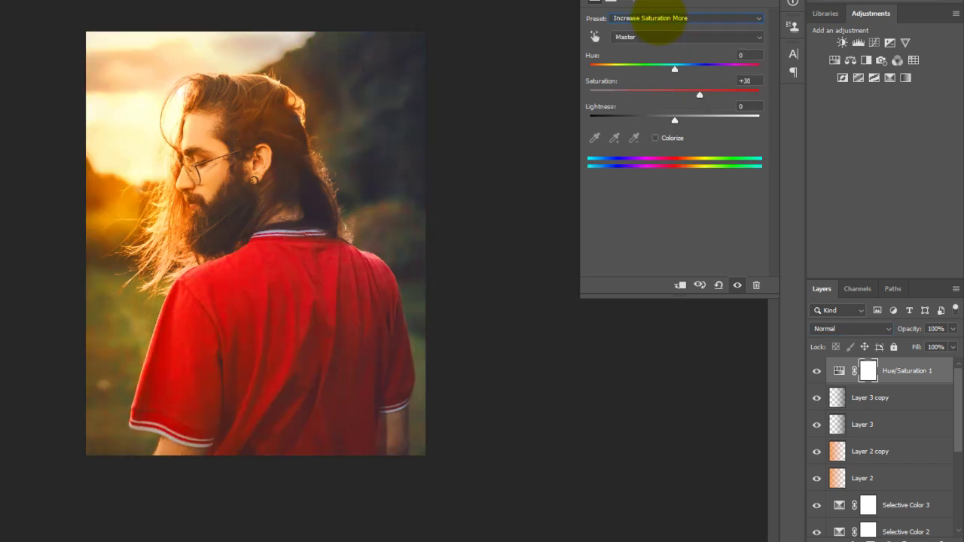
pyautogui.click(761, 0)
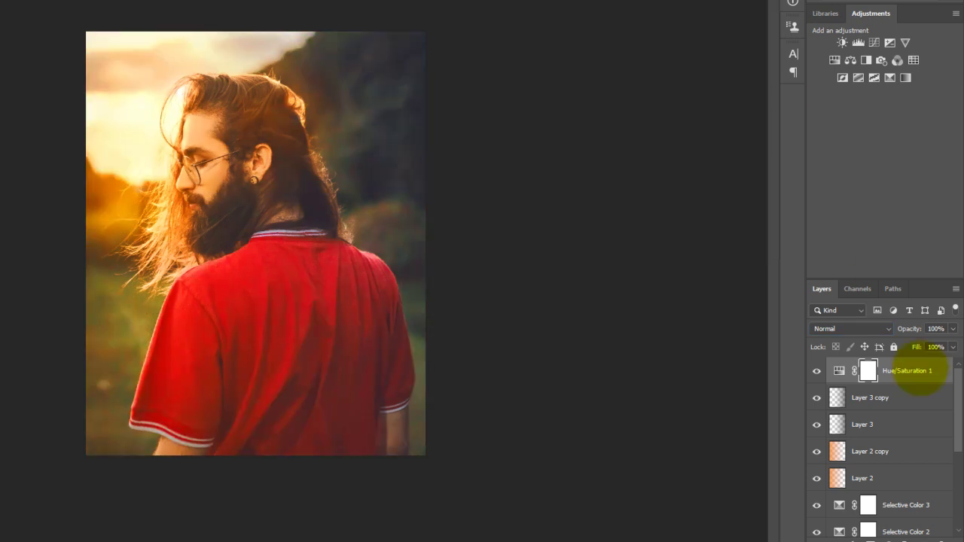
# Reduce the Hue/Saturation layer to 24% opacity and 30% fill, and stamp all visible layers into a new top layer.
pyautogui.moveTo(918, 347); pyautogui.dragTo(856, 345)
pyautogui.click(817, 371)
pyautogui.click(816, 370)
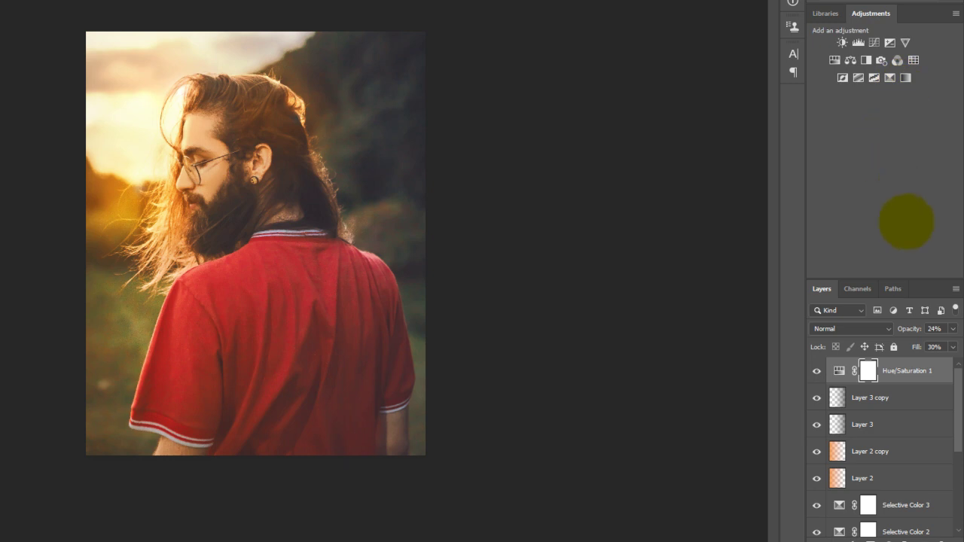
pyautogui.hotkey('ctrl', 'shift', 'alt', 'e')
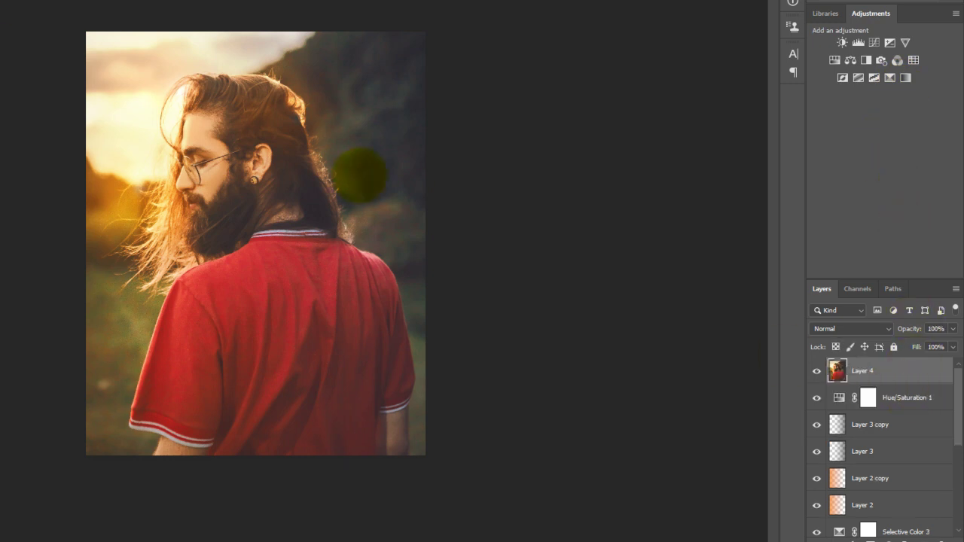
# Compare the graded image with the original by briefly isolating a layer at the bottom of the stack.
pyautogui.scroll(-6, 829, 520)
pyautogui.keyDown('alt'); pyautogui.click(818, 523); pyautogui.keyUp('alt')
pyautogui.keyDown('alt'); pyautogui.click(818, 523); pyautogui.keyUp('alt')
pyautogui.scroll(6, 846, 440)
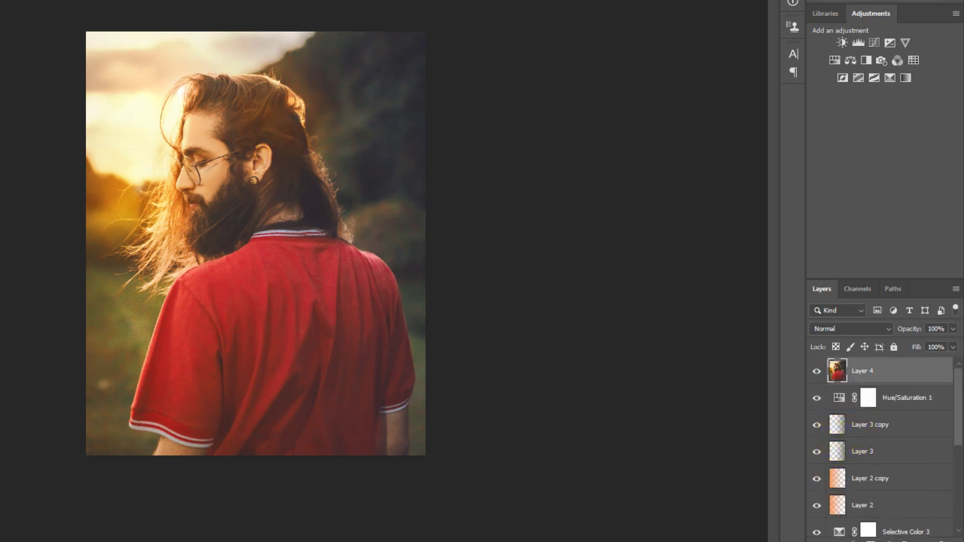
# Start the Camera Raw filter and add a graduated filter from the image's upper-left corner with exposure +2.65.
pyautogui.hotkey('alt', 't')
pyautogui.click(38, 0)
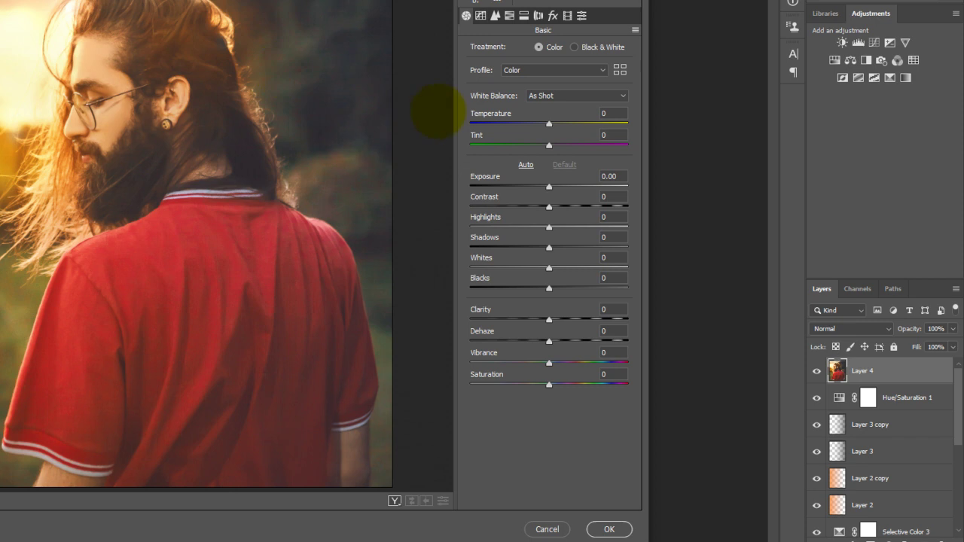
pyautogui.press('g')
pyautogui.hotkey('ctrl', '-')
pyautogui.hotkey('ctrl', '-')
pyautogui.moveTo(0, 0); pyautogui.dragTo(191, 169)
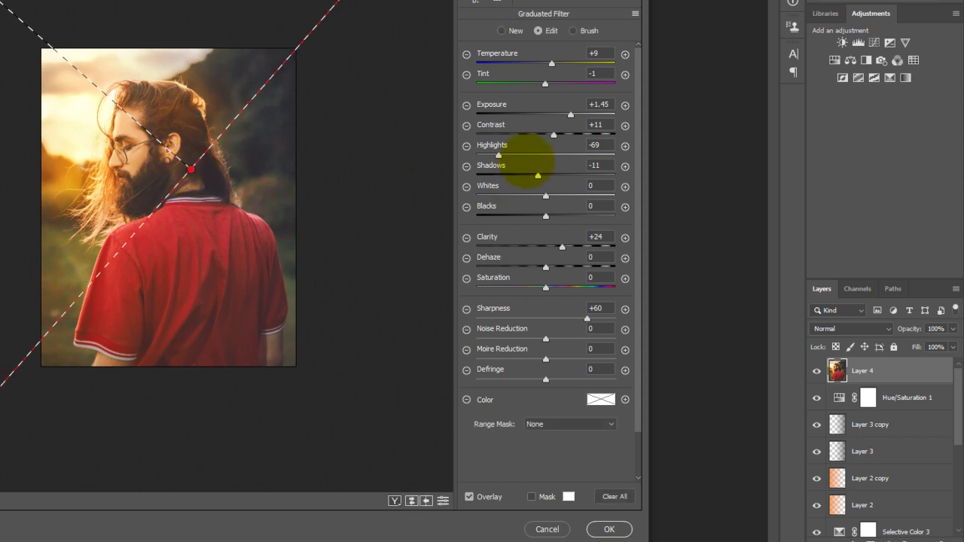
pyautogui.moveTo(587, 113); pyautogui.dragTo(591, 114)
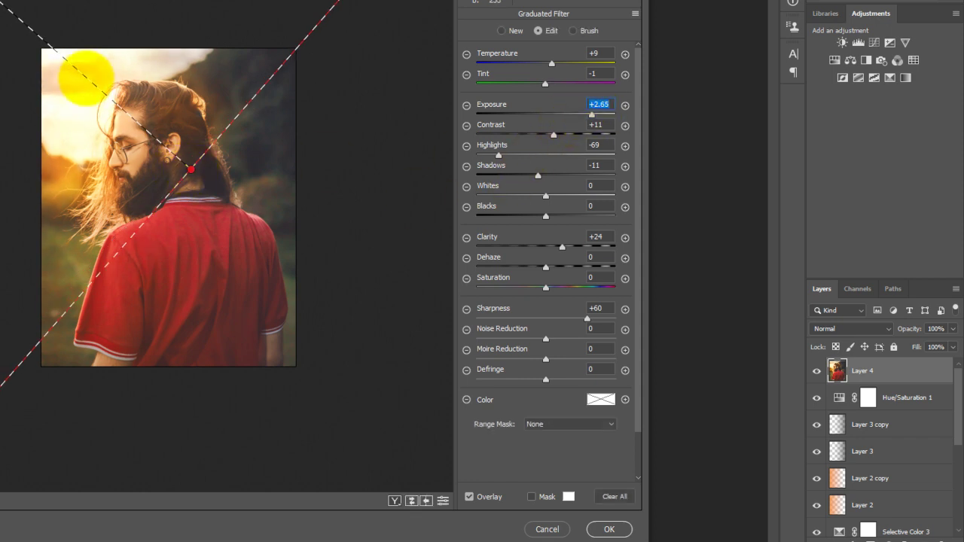
# Add an upper-right graduated filter with temperature +100 and exposure +1.40, and set the upper-left filter's temperature to +68.
pyautogui.moveTo(386, 47); pyautogui.dragTo(142, 204)
pyautogui.click(564, 63)
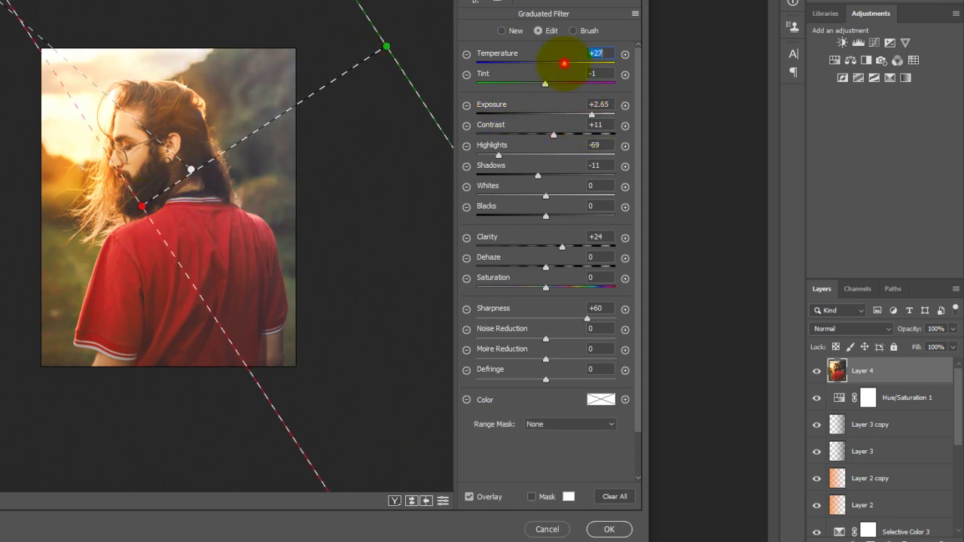
pyautogui.moveTo(592, 114); pyautogui.dragTo(570, 115)
pyautogui.moveTo(597, 63); pyautogui.dragTo(639, 48)
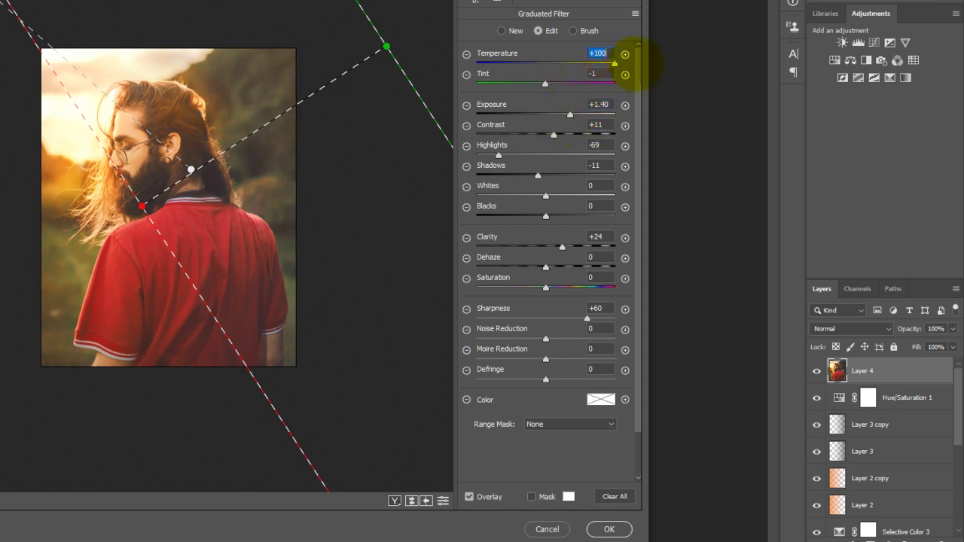
pyautogui.click(0, 2)
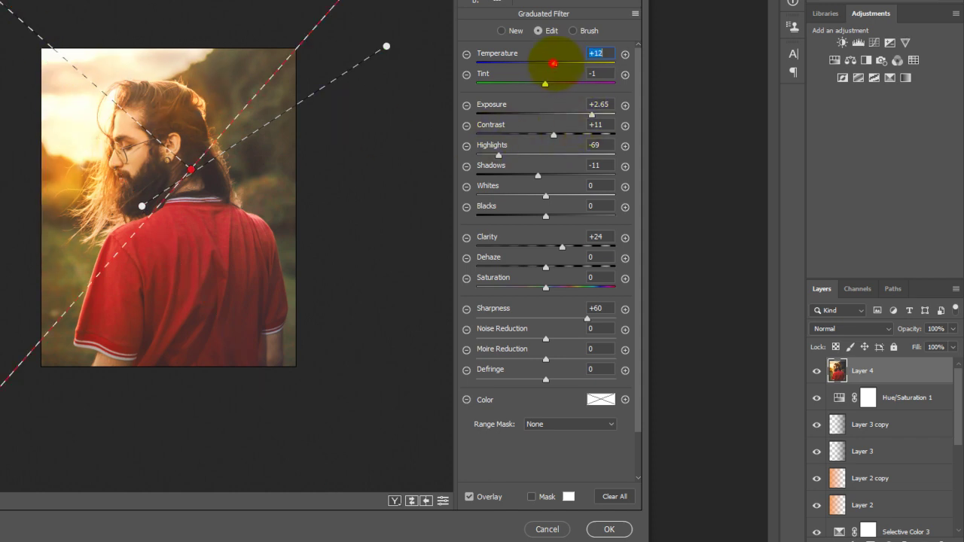
pyautogui.moveTo(576, 63); pyautogui.dragTo(592, 64)
# Add a graduated filter rising from below the image with temperature -7, tint -35, exposure -0.35, contrast +7, highlights -36 and blacks -18.
pyautogui.moveTo(149, 462); pyautogui.dragTo(150, 193)
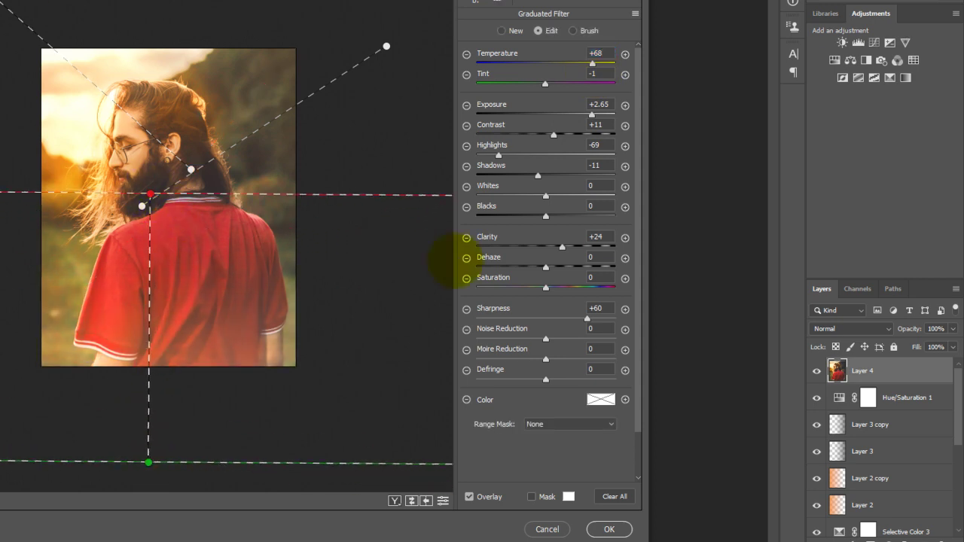
pyautogui.click(557, 63)
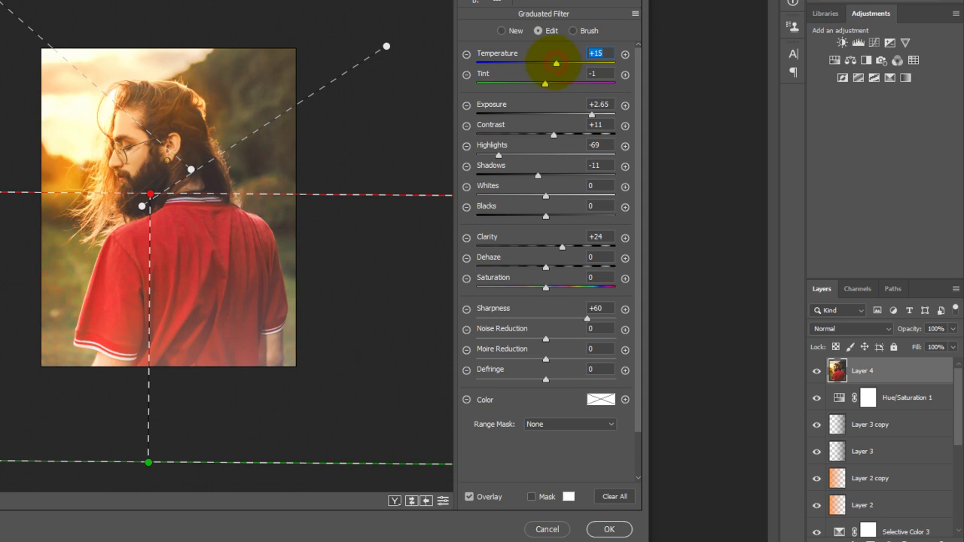
pyautogui.click(559, 113)
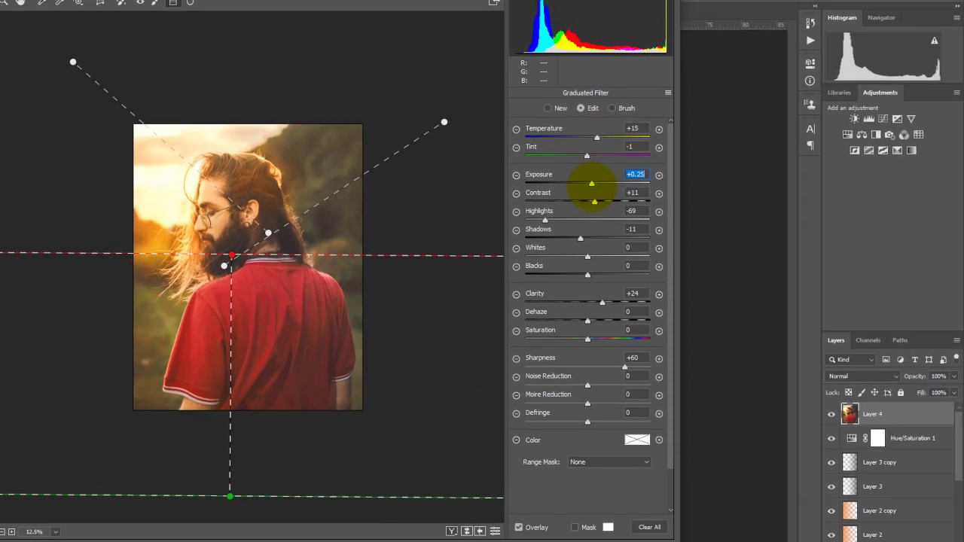
pyautogui.moveTo(592, 184); pyautogui.dragTo(581, 185)
pyautogui.doubleClick(597, 138)
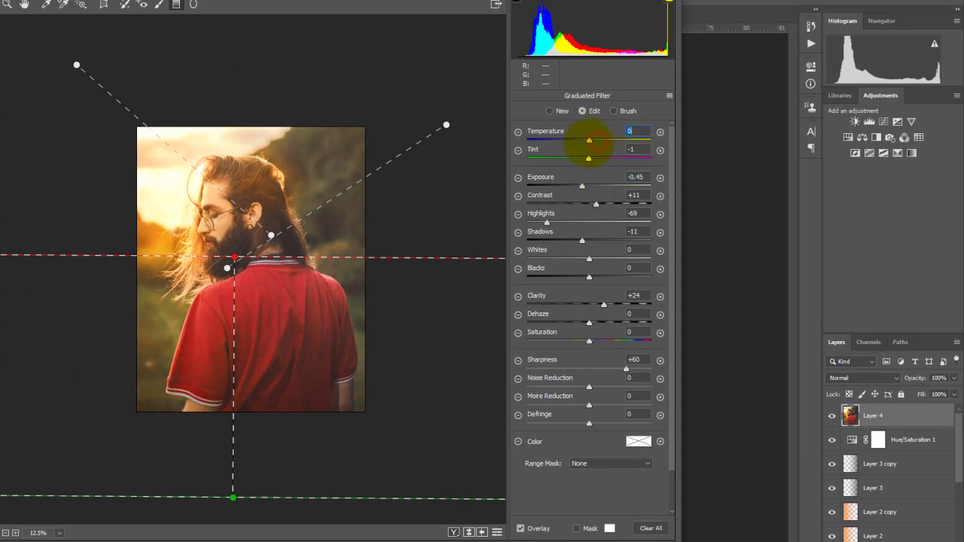
pyautogui.moveTo(588, 159); pyautogui.dragTo(567, 223)
pyautogui.moveTo(589, 277); pyautogui.dragTo(573, 278)
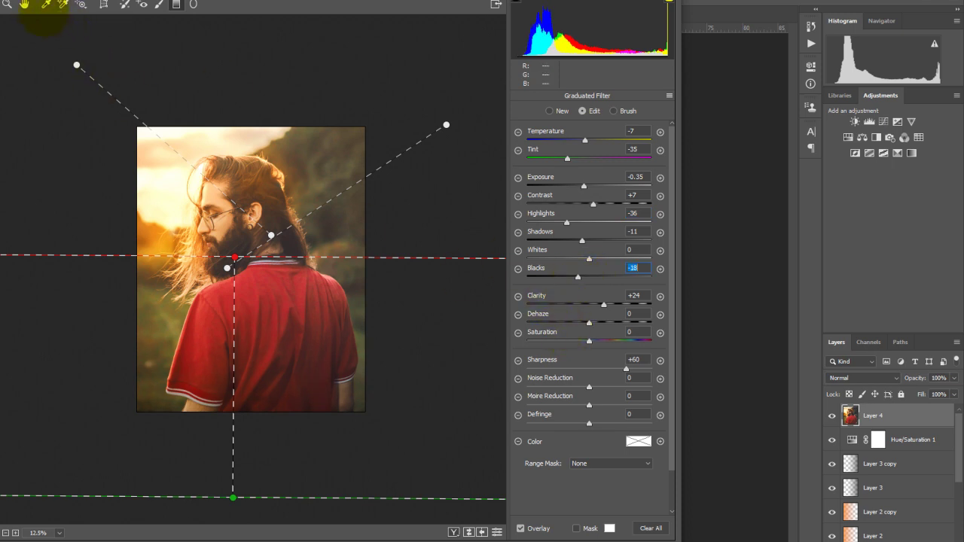
# Set the sharpening amount to 61 with masking 94, and luminance noise reduction to 33.
pyautogui.click(23, 5)
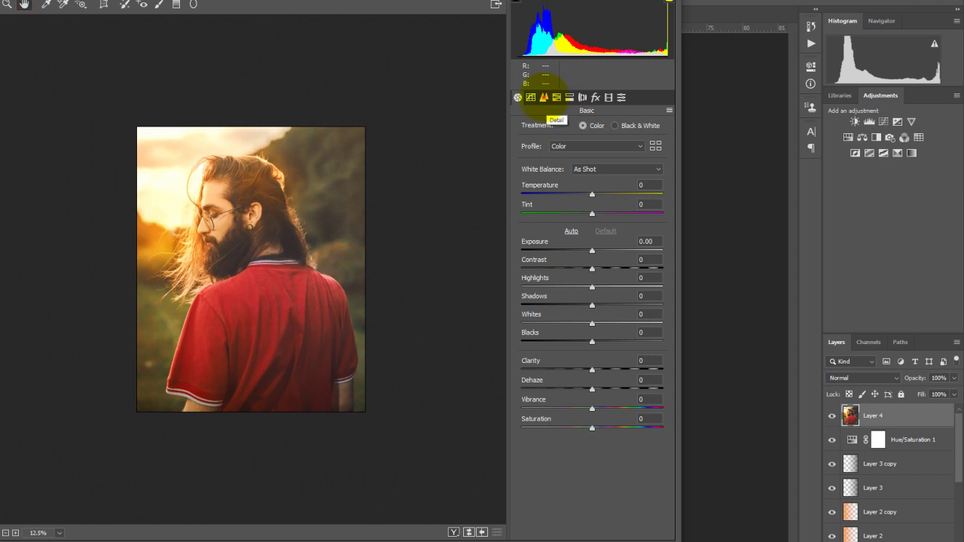
pyautogui.click(544, 97)
pyautogui.moveTo(523, 205); pyautogui.dragTo(654, 204)
pyautogui.moveTo(522, 244); pyautogui.dragTo(568, 242)
pyautogui.moveTo(523, 145); pyautogui.dragTo(579, 146)
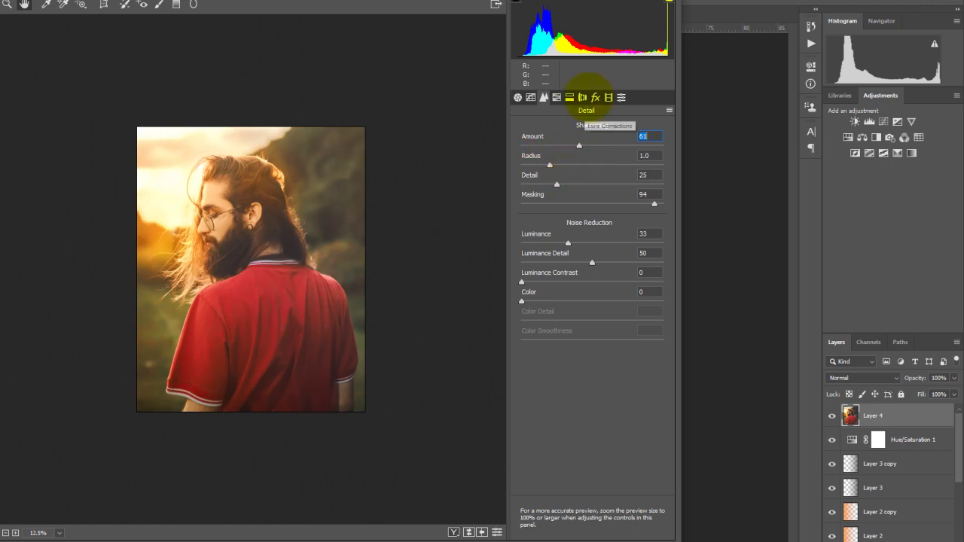
# Add a post-crop vignette of -7, raise the Yellows saturation to +25, and apply the Camera Raw adjustments.
pyautogui.click(595, 97)
pyautogui.moveTo(593, 249); pyautogui.dragTo(588, 250)
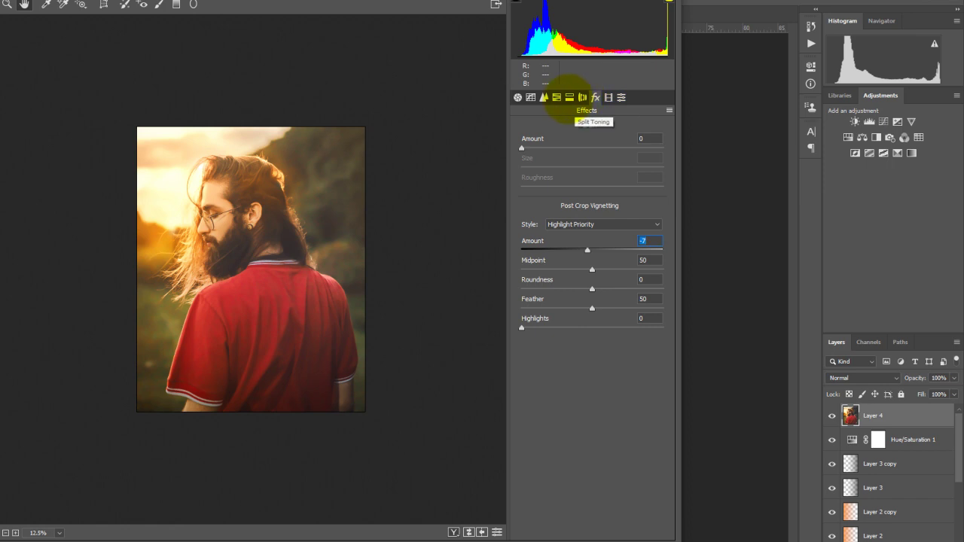
pyautogui.click(557, 98)
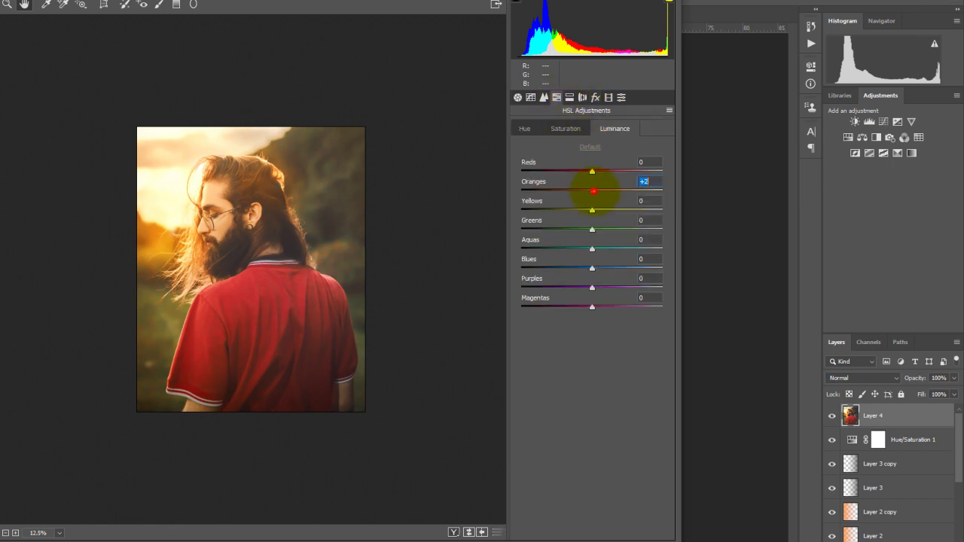
pyautogui.click(565, 129)
pyautogui.moveTo(592, 210); pyautogui.dragTo(624, 210)
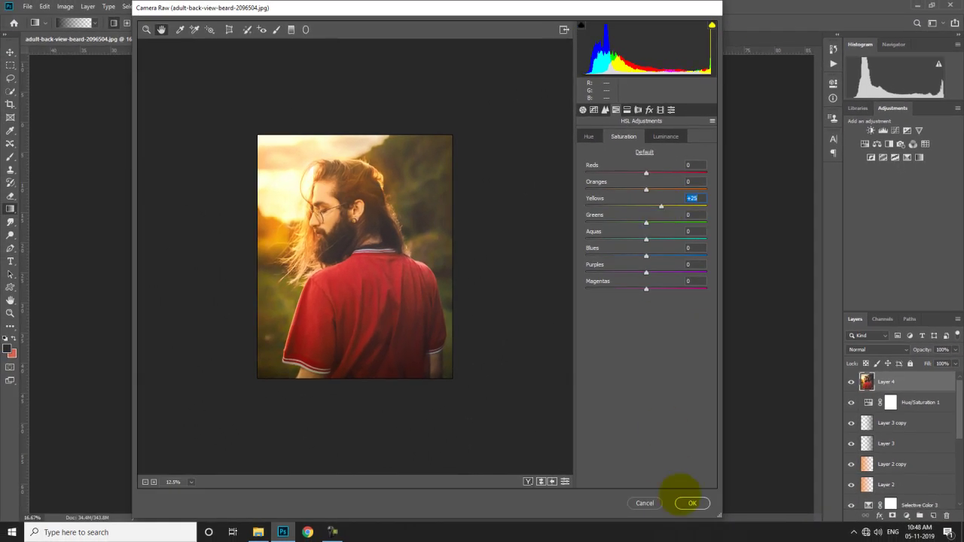
pyautogui.click(687, 501)
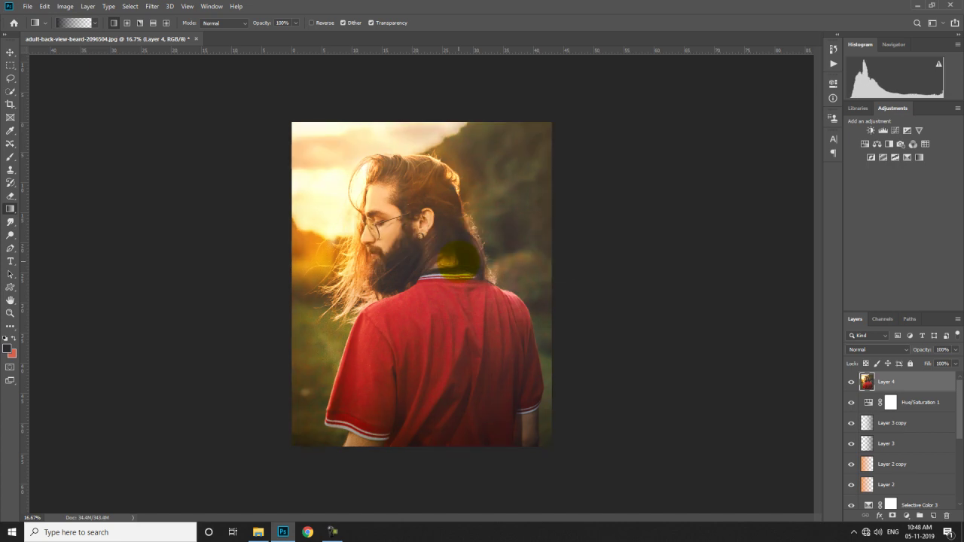
# Save the project as a Photoshop file named "sunset light effect".
pyautogui.scroll(-4, 882, 452)
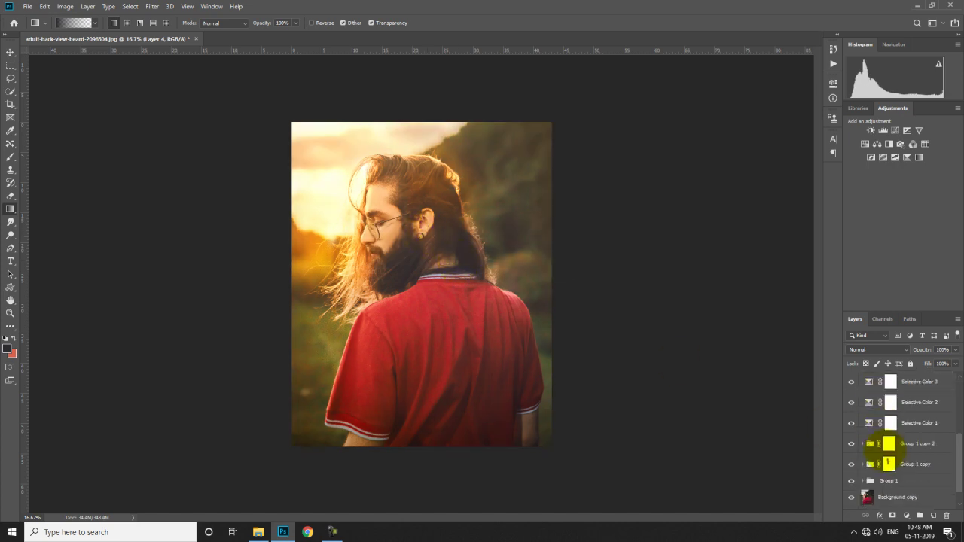
pyautogui.hotkey('ctrl', 's')
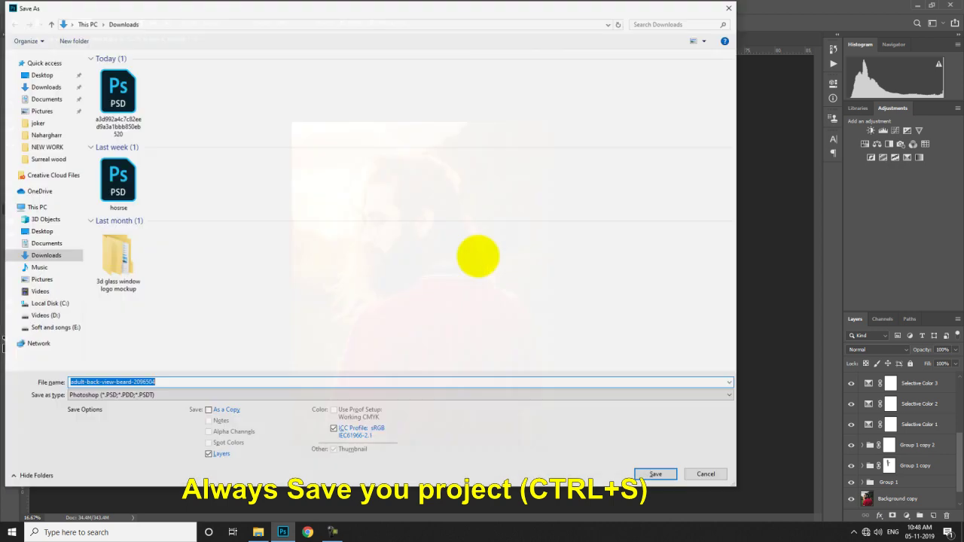
pyautogui.write('re')
pyautogui.write('sunset lig')
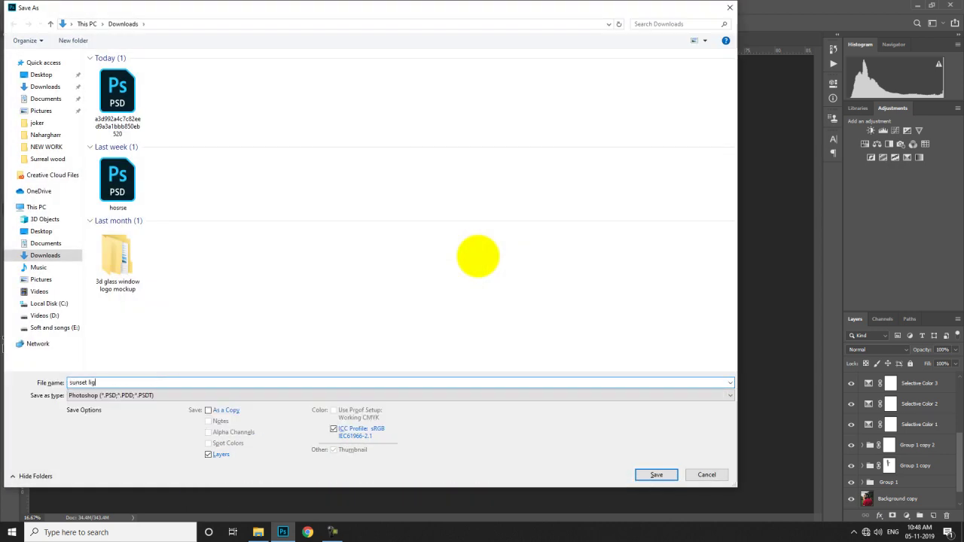
pyautogui.write('ht effecr')
pyautogui.press('BackSpace')
pyautogui.write('t')
pyautogui.press('Return')
pyautogui.press('Return')
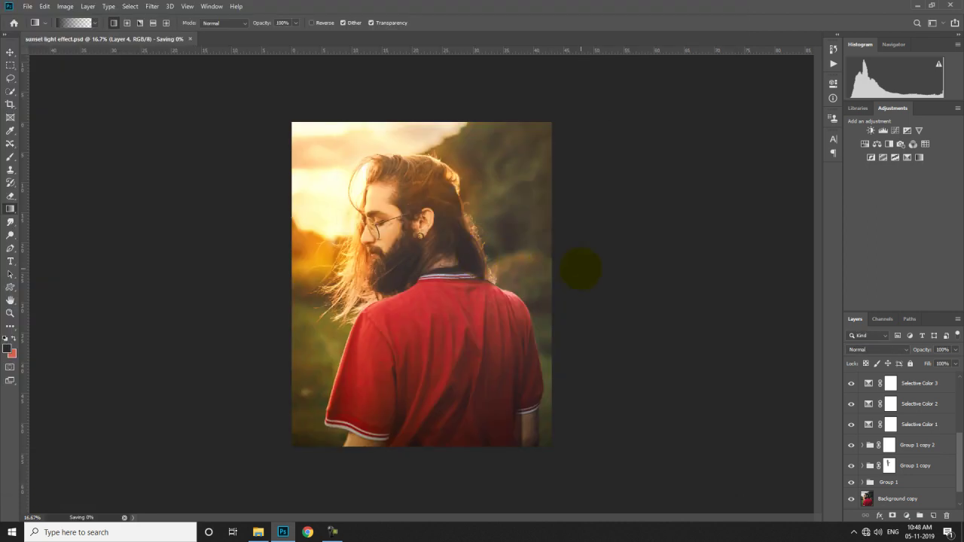
# Compare the result with the unedited photo by briefly showing only the Background copy layer.
pyautogui.scroll(3, 867, 385)
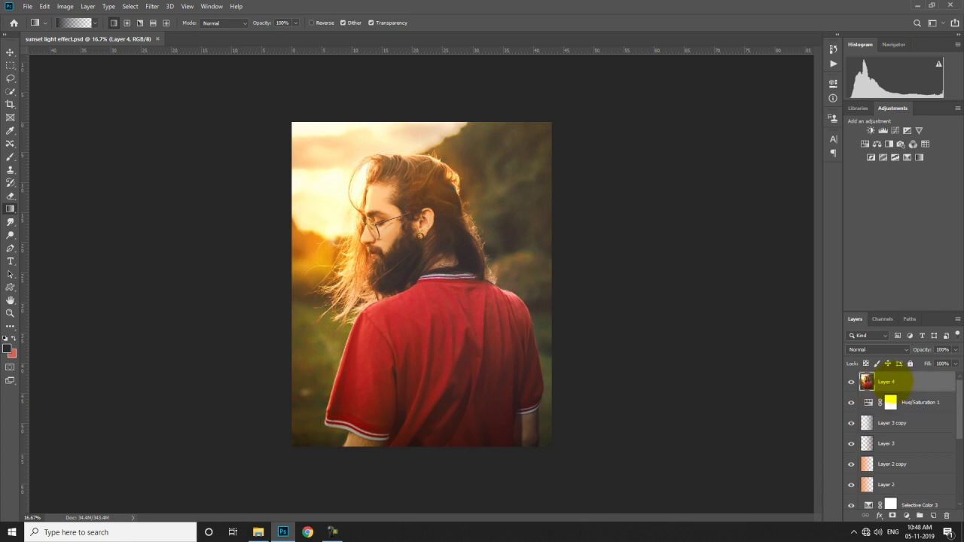
pyautogui.scroll(-5, 902, 384)
pyautogui.keyDown('alt'); pyautogui.click(852, 479); pyautogui.keyUp('alt')
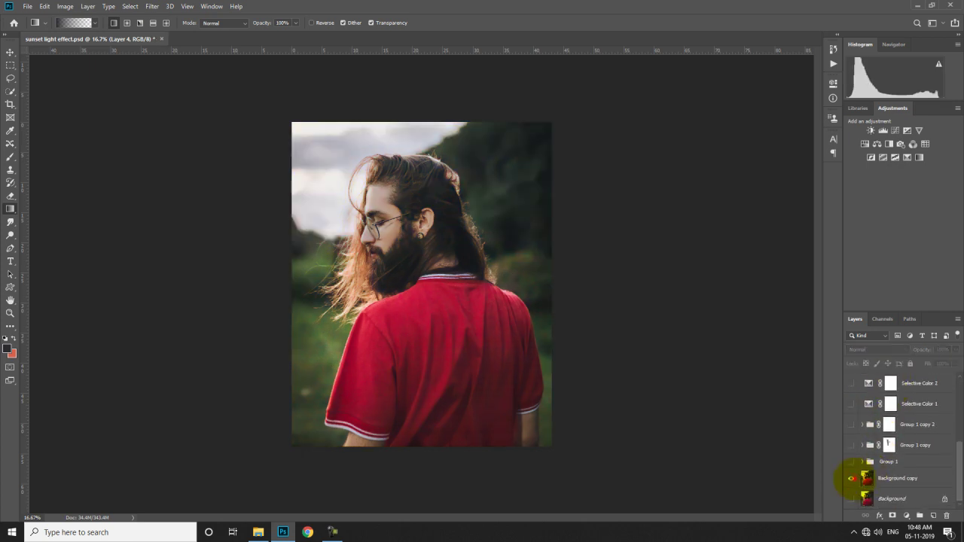
pyautogui.keyDown('alt'); pyautogui.click(852, 479); pyautogui.keyUp('alt')
# Hide the Background copy and Background layers, and merge all visible layers into Layer 4.
pyautogui.click(884, 462)
pyautogui.click(855, 479)
pyautogui.click(852, 499)
pyautogui.rightClick(876, 460)
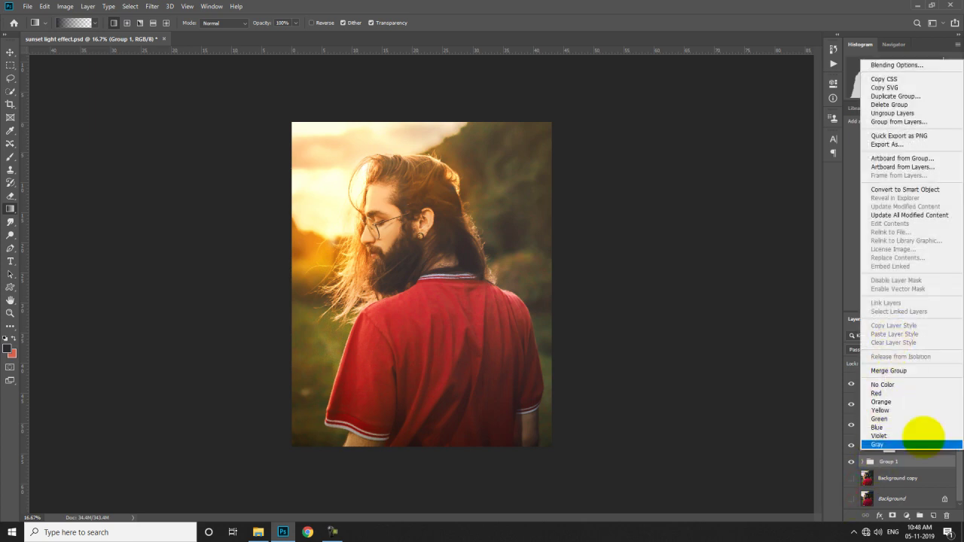
pyautogui.click(921, 459)
pyautogui.scroll(5, 916, 444)
pyautogui.rightClick(901, 382)
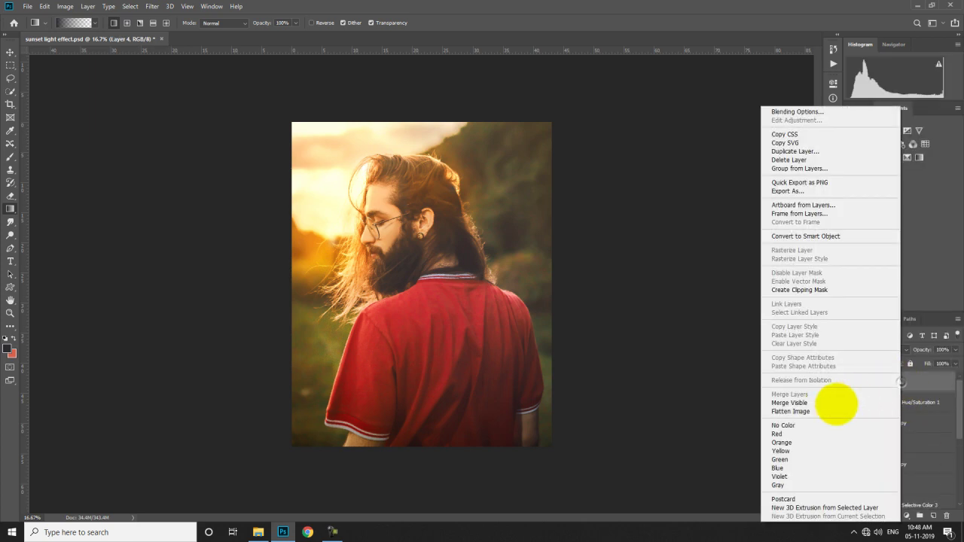
pyautogui.click(822, 402)
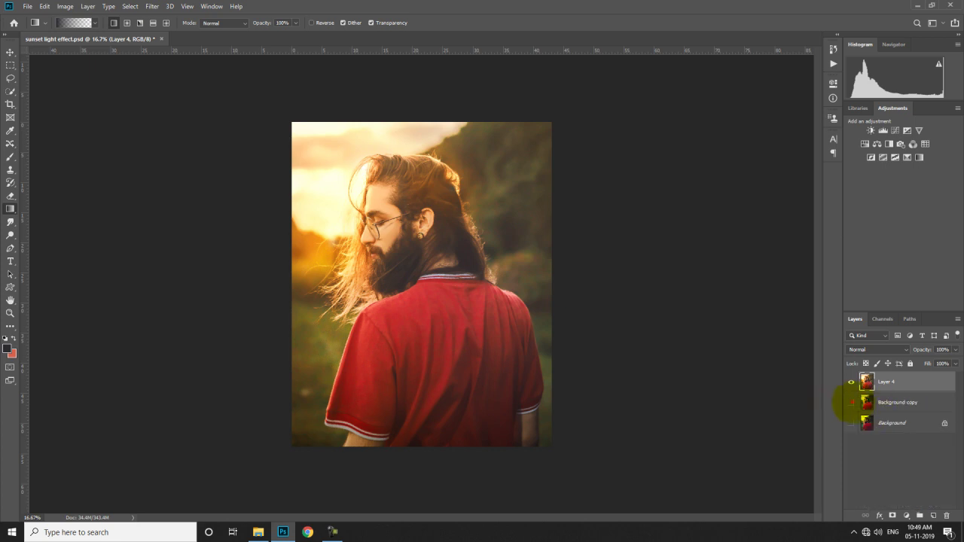
# Duplicate Layer 4 and apply the Oil Paint filter to the copy with stylization 2.5.
pyautogui.hotkey('ctrl', 'j')
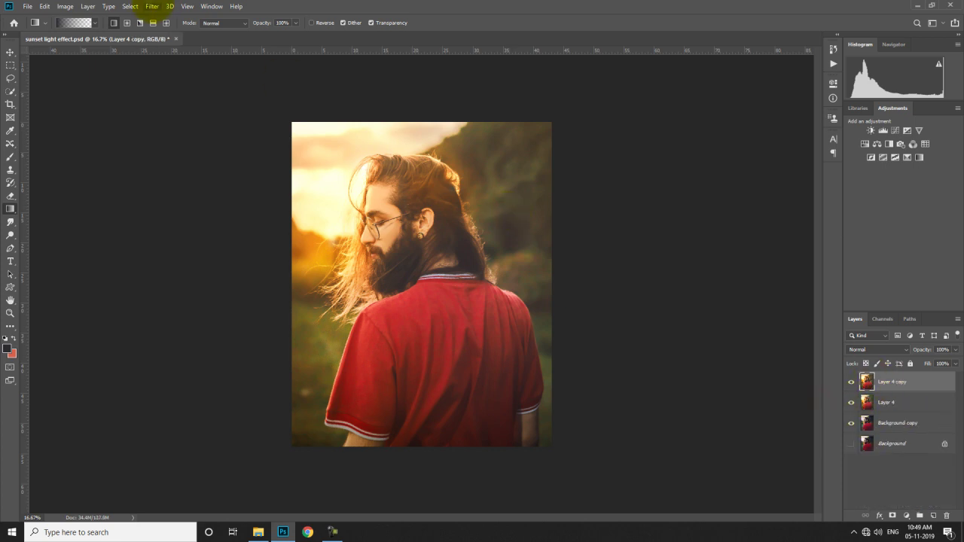
pyautogui.click(152, 6)
pyautogui.moveTo(224, 187)
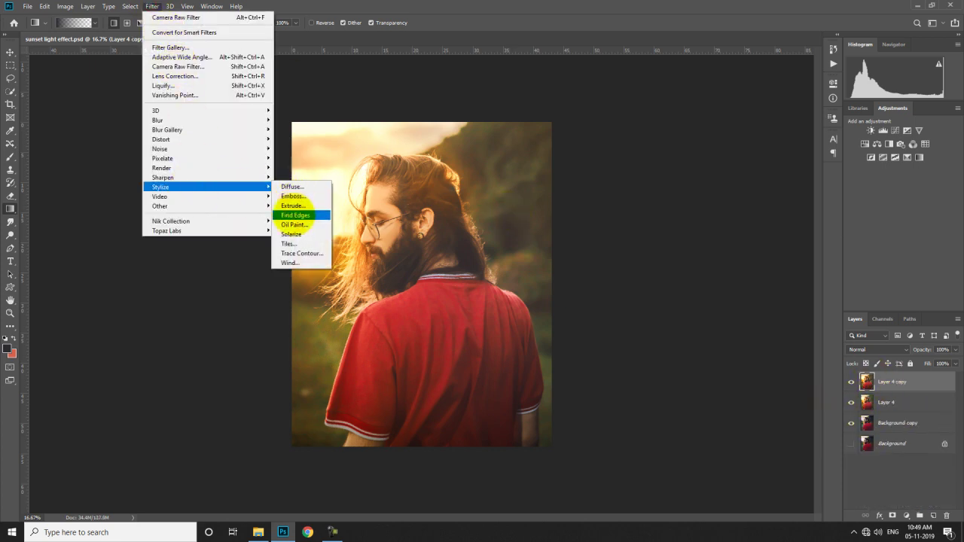
pyautogui.click(294, 225)
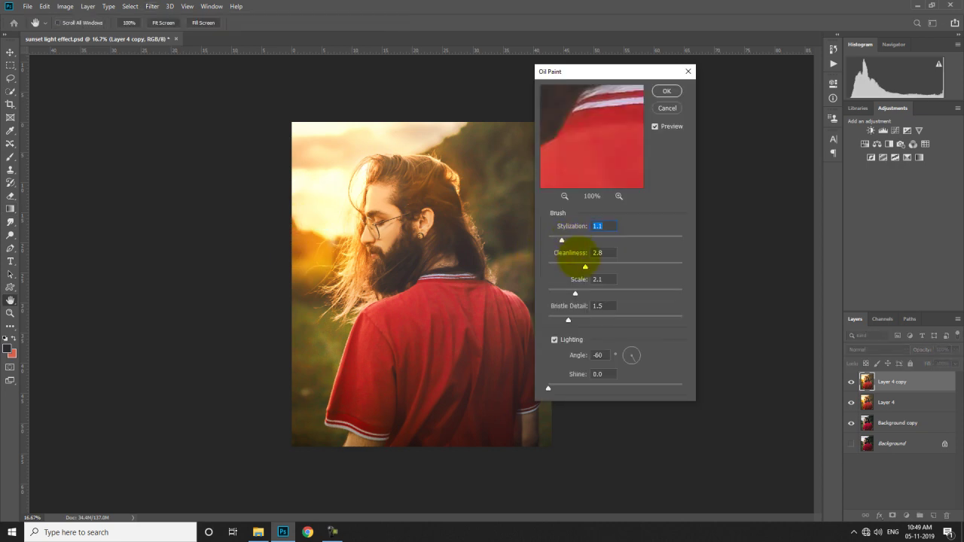
pyautogui.moveTo(568, 240); pyautogui.dragTo(580, 241)
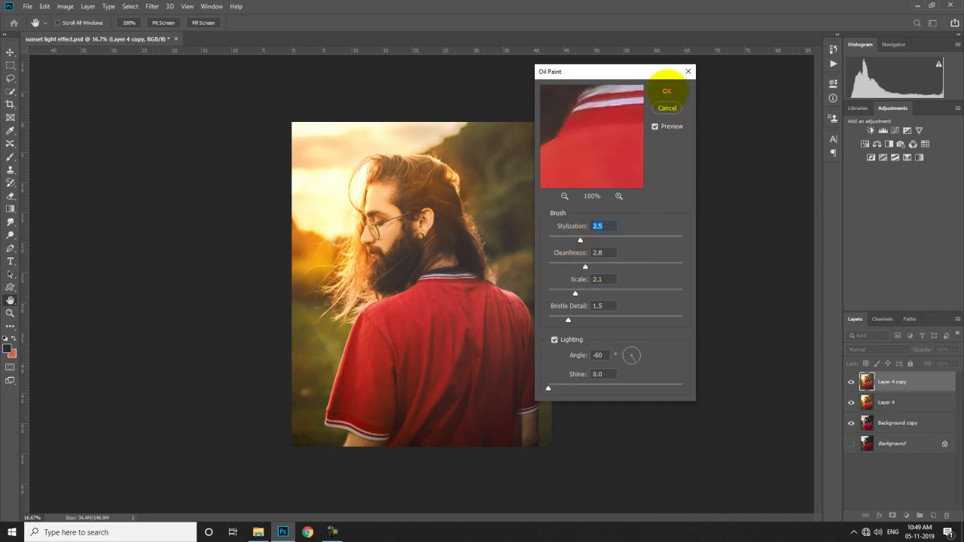
pyautogui.click(667, 90)
# Reduce the oil-painted copy to 63% fill and stamp all visible layers into a new top layer.
pyautogui.hotkey('ctrl', '+')
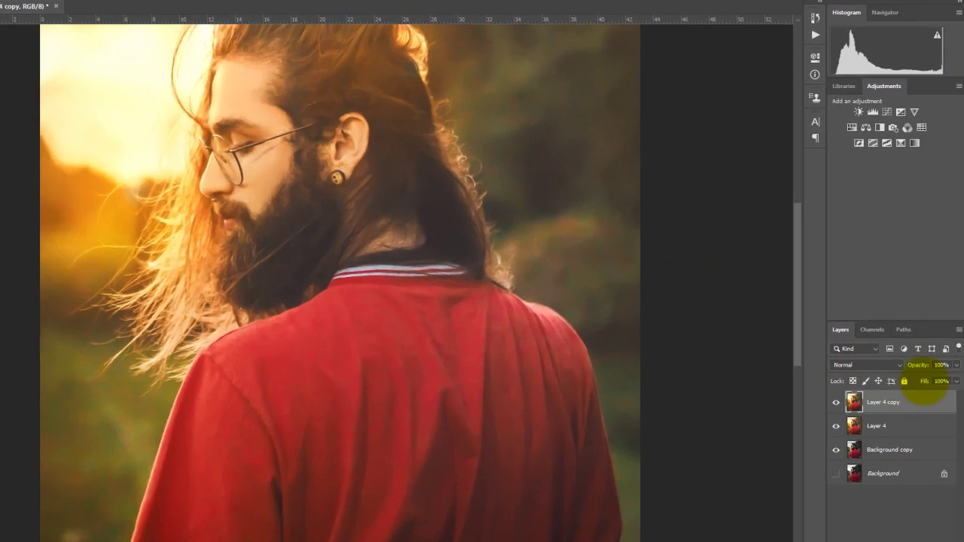
pyautogui.moveTo(927, 364); pyautogui.dragTo(914, 366)
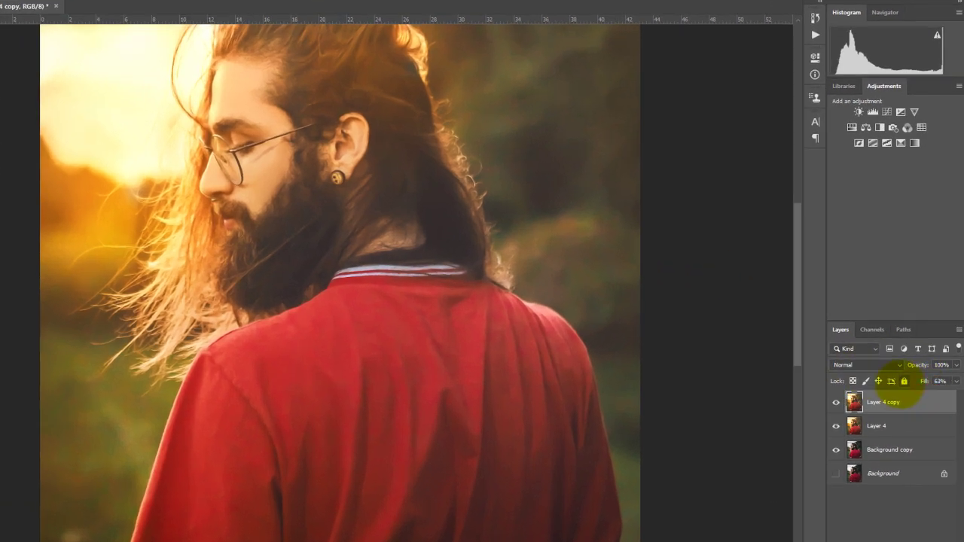
pyautogui.hotkey('ctrl', '0')
pyautogui.hotkey('ctrl', 'alt', 'shift', 'e')
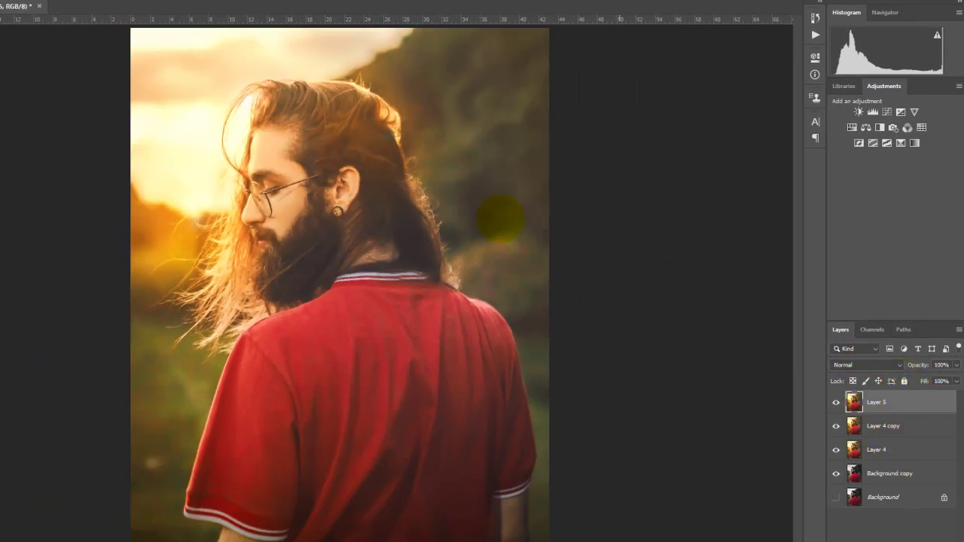
# Apply a Regular Grain texture with intensity 23 and contrast 50 to Layer 5, and lower its fill to 41%.
pyautogui.click(33, 0)
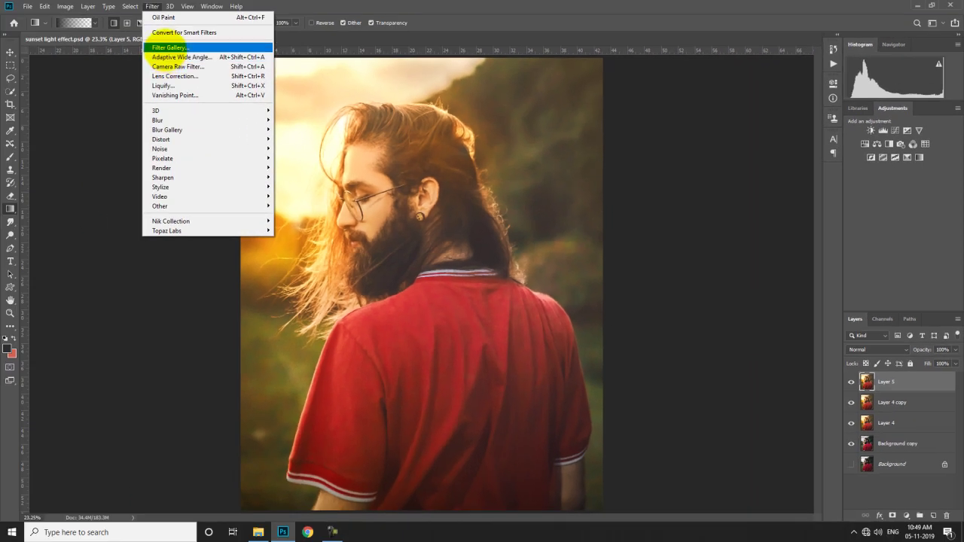
pyautogui.click(165, 48)
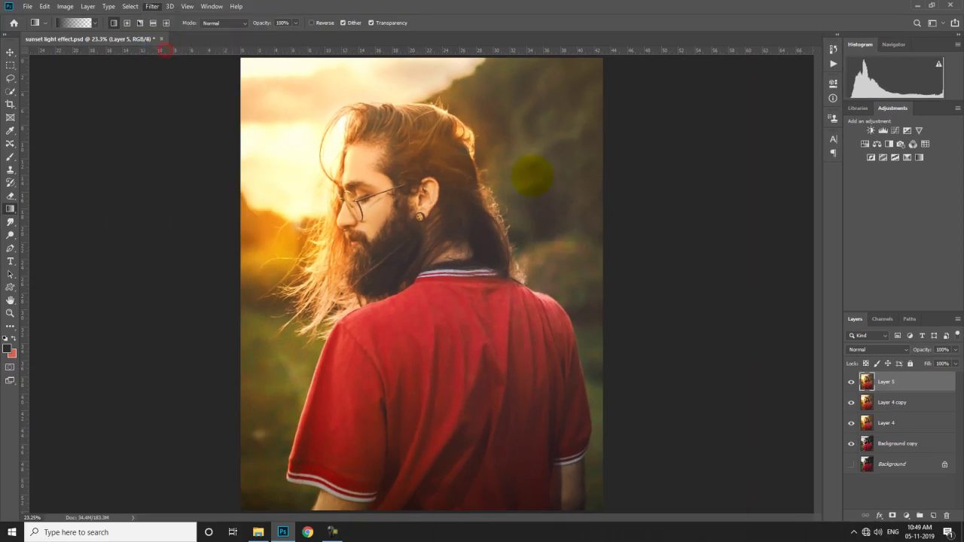
pyautogui.moveTo(615, 221); pyautogui.dragTo(411, 81)
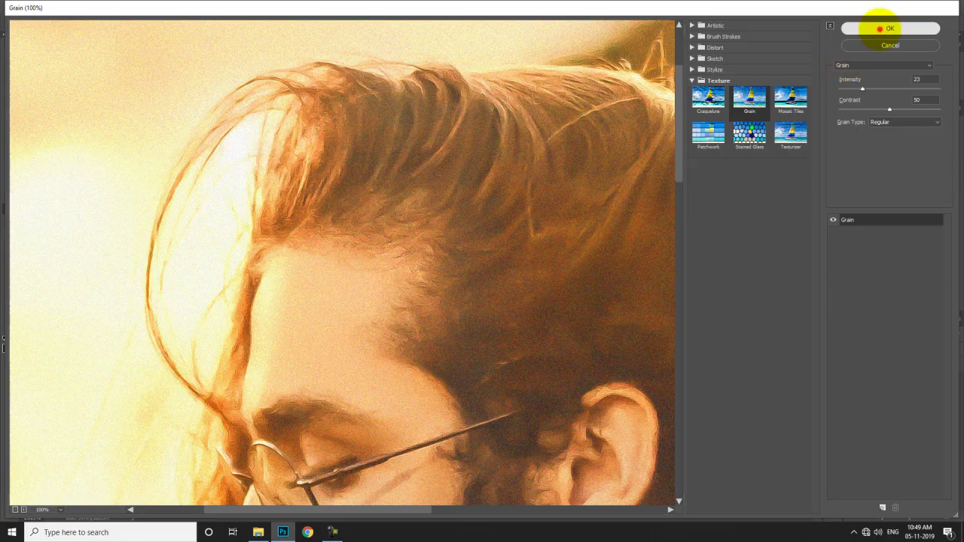
pyautogui.click(879, 29)
pyautogui.click(955, 364)
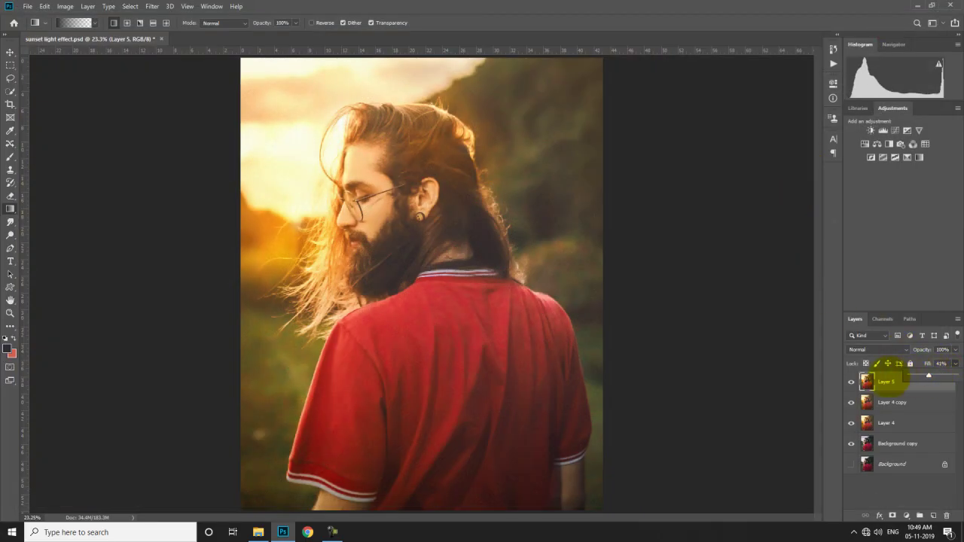
# Merge Layer 5, Layer 4 copy and Layer 4 into one layer.
pyautogui.keyDown('shift'); pyautogui.click(894, 426); pyautogui.keyUp('shift')
pyautogui.rightClick(892, 427)
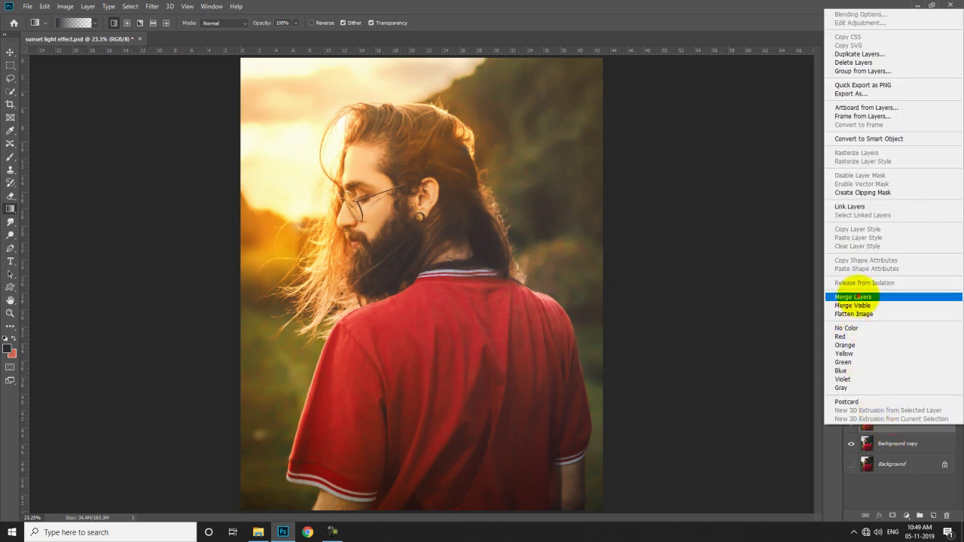